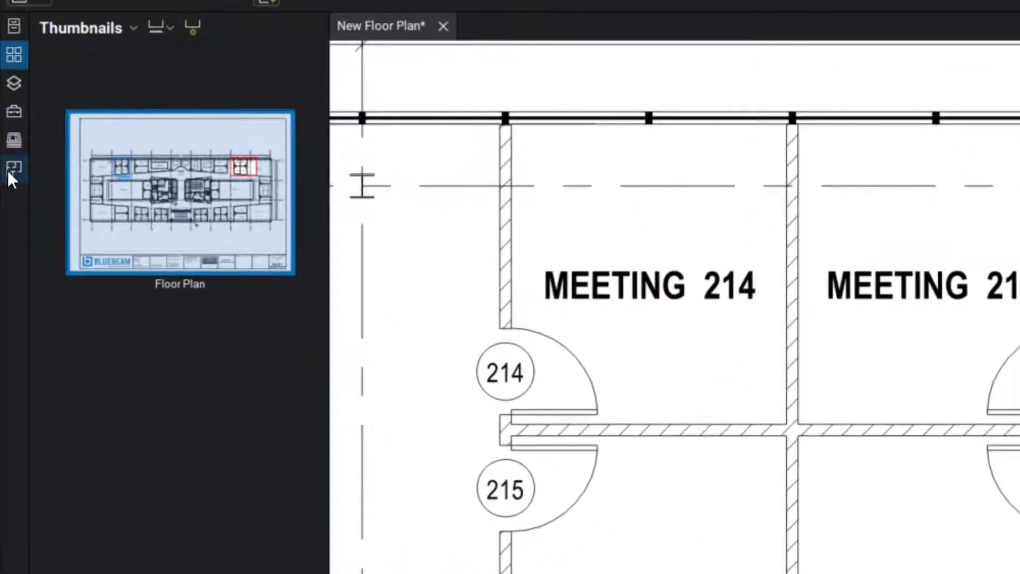
Show the Spaces panel, peek at its options, then collapse and reopen it
{"action": "left_click", "coordinate": [11, 170]}
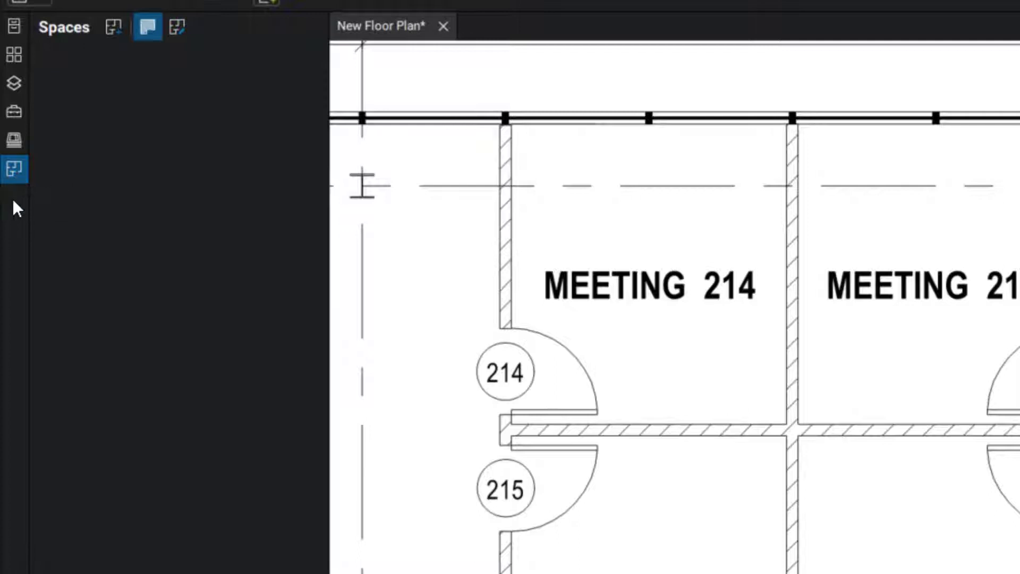
{"action": "right_click", "coordinate": [16, 230]}
{"action": "mouse_move", "coordinate": [111, 235]}
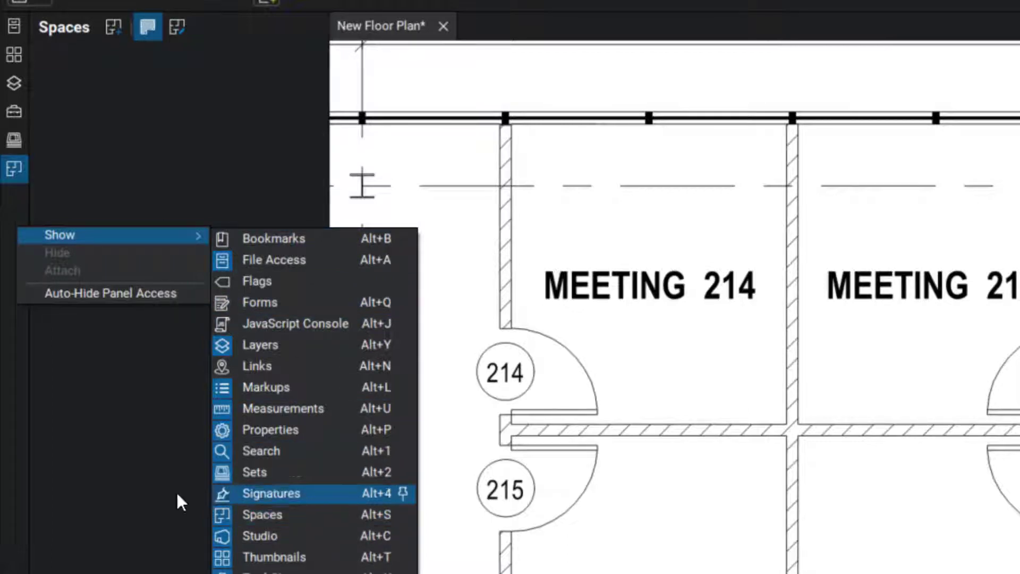
{"action": "left_click", "coordinate": [20, 389]}
{"action": "left_click", "coordinate": [12, 168]}
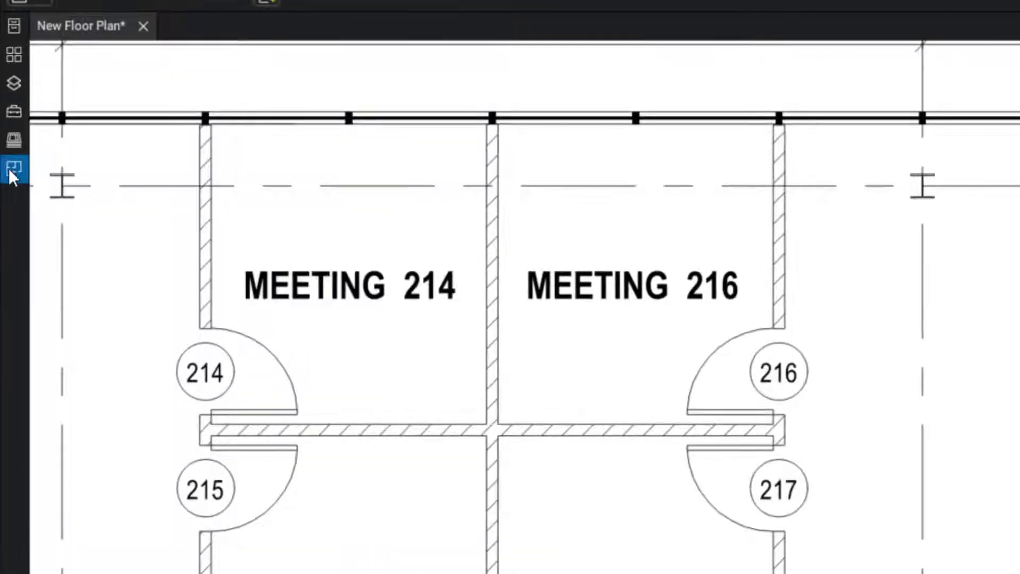
{"action": "left_click", "coordinate": [14, 169]}
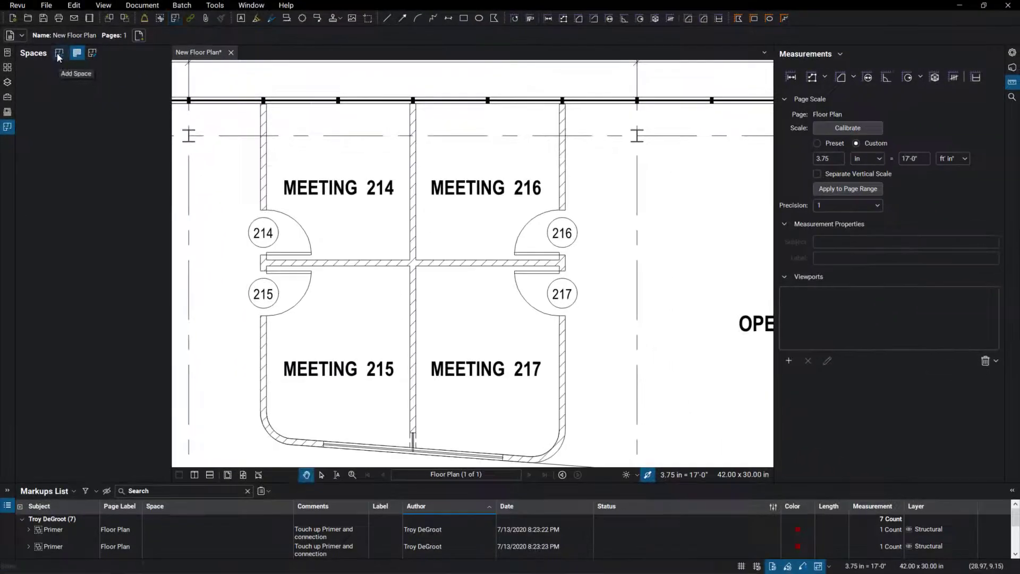
Add a rectangular space over the Meeting 214 room and name it Meeting 214
{"action": "left_click", "coordinate": [58, 53]}
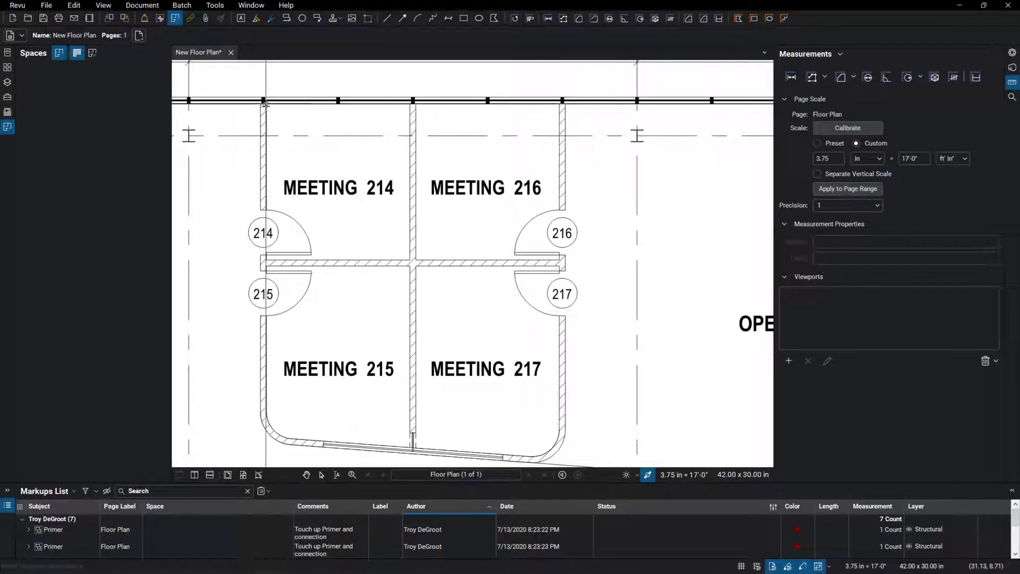
{"action": "scroll", "coordinate": [266, 102], "scroll_direction": "up", "scroll_amount": 2}
{"action": "scroll", "coordinate": [266, 102], "scroll_direction": "up", "scroll_amount": 1}
{"action": "left_click", "coordinate": [265, 101]}
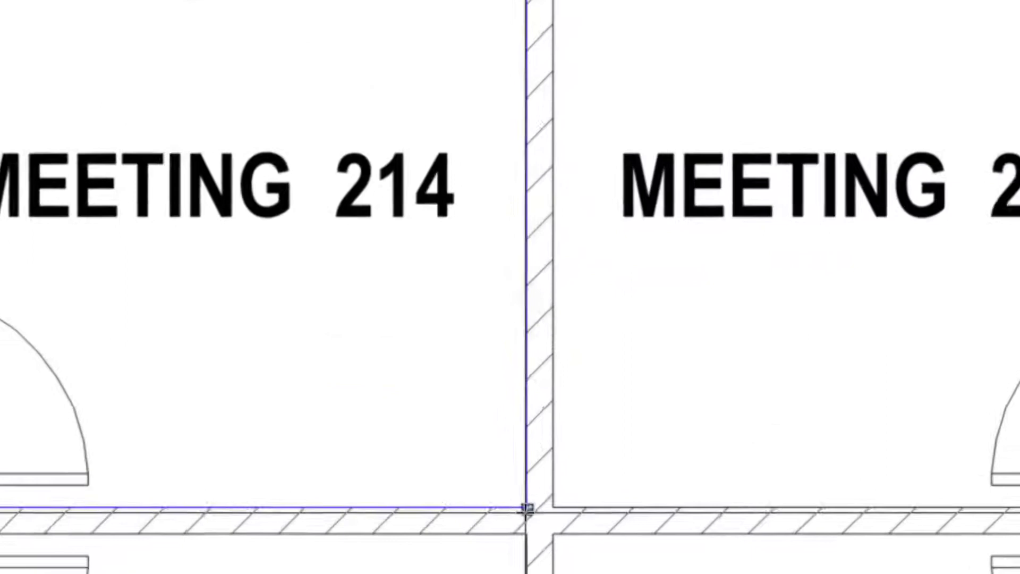
{"action": "left_click", "coordinate": [526, 509]}
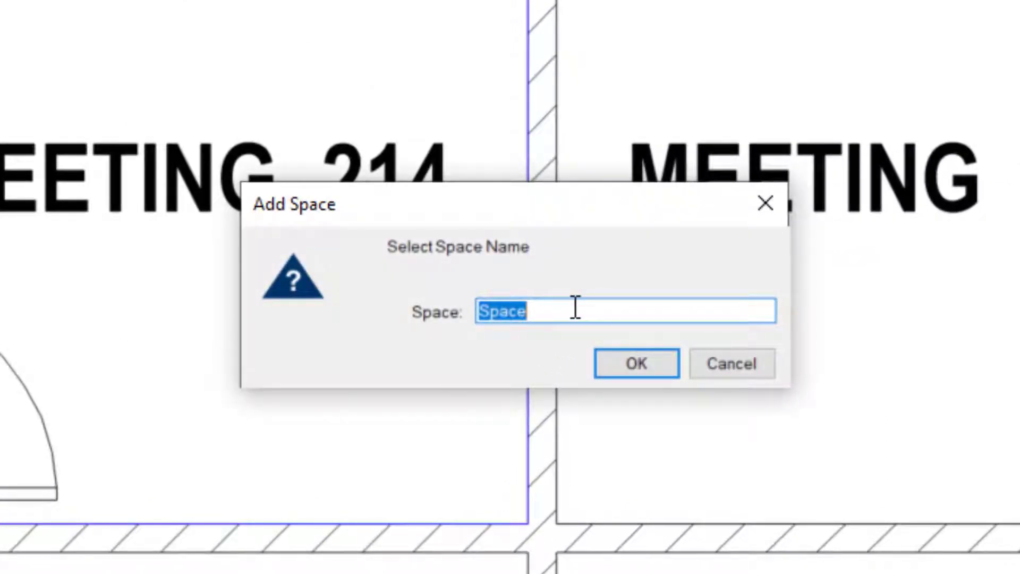
{"action": "type", "text": "Meeting "}
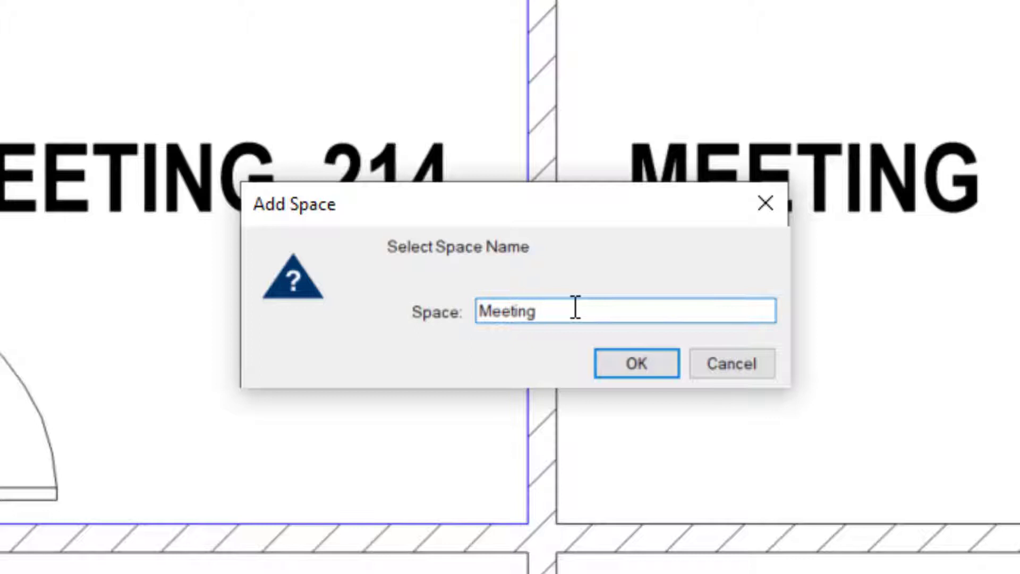
{"action": "type", "text": "214"}
{"action": "left_click", "coordinate": [660, 367]}
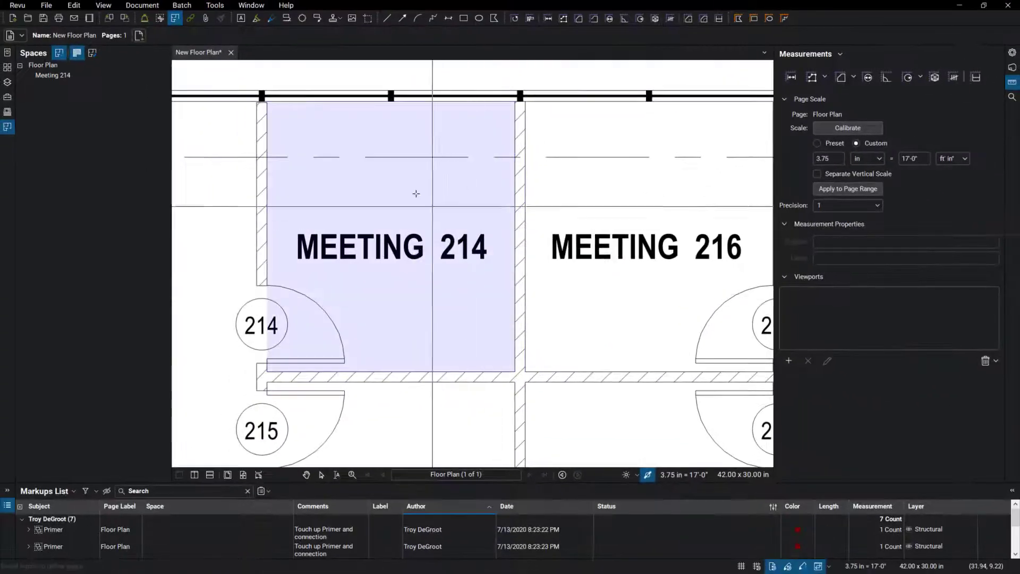
{"action": "scroll", "coordinate": [407, 188], "scroll_direction": "down", "scroll_amount": 2}
{"action": "scroll", "coordinate": [366, 129], "scroll_direction": "down", "scroll_amount": 1}
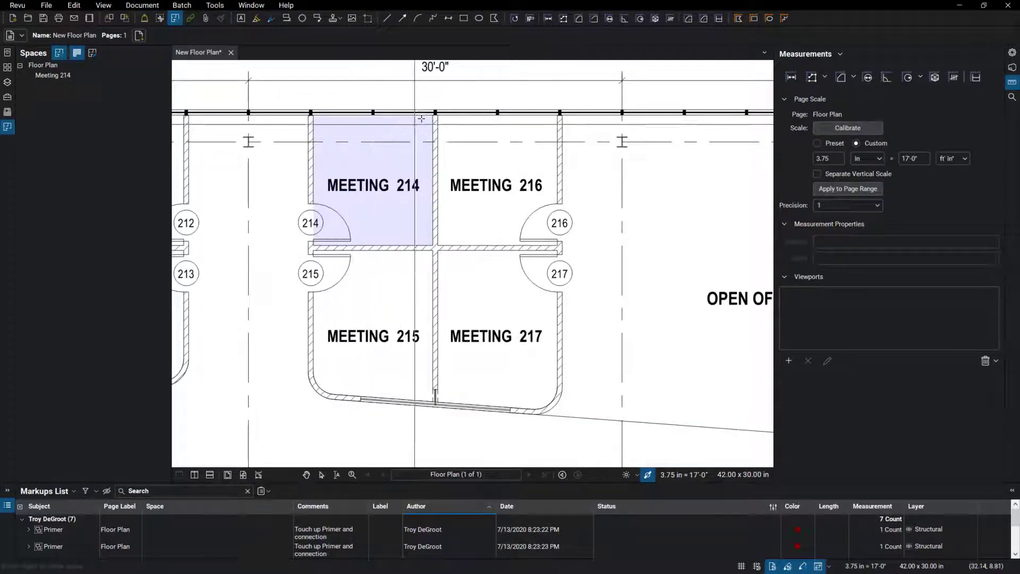
{"action": "scroll", "coordinate": [367, 129], "scroll_direction": "up", "scroll_amount": 2}
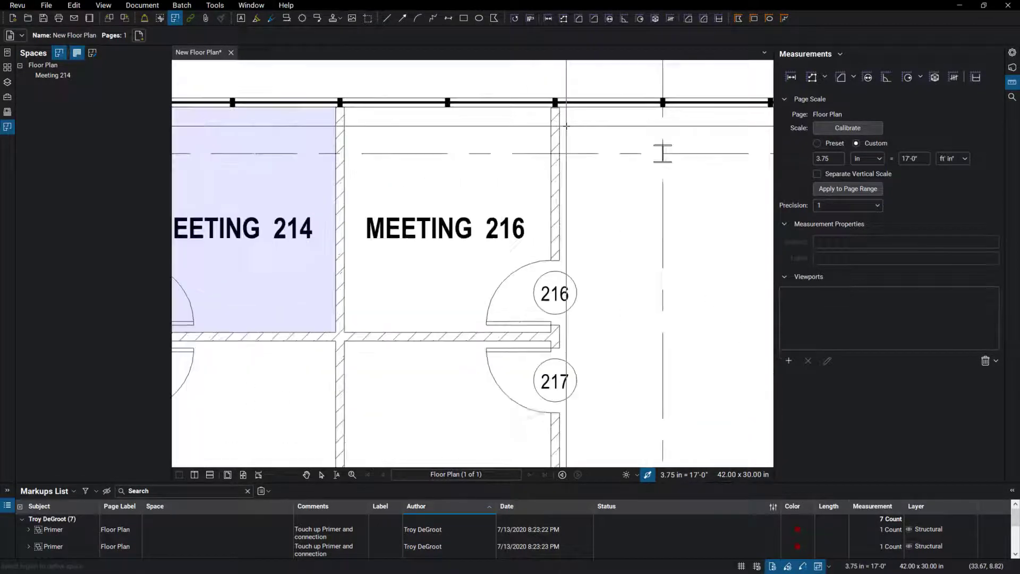
Trace the four corners of Meeting 216 as a space and rename it Meeting 216
{"action": "left_click", "coordinate": [344, 108]}
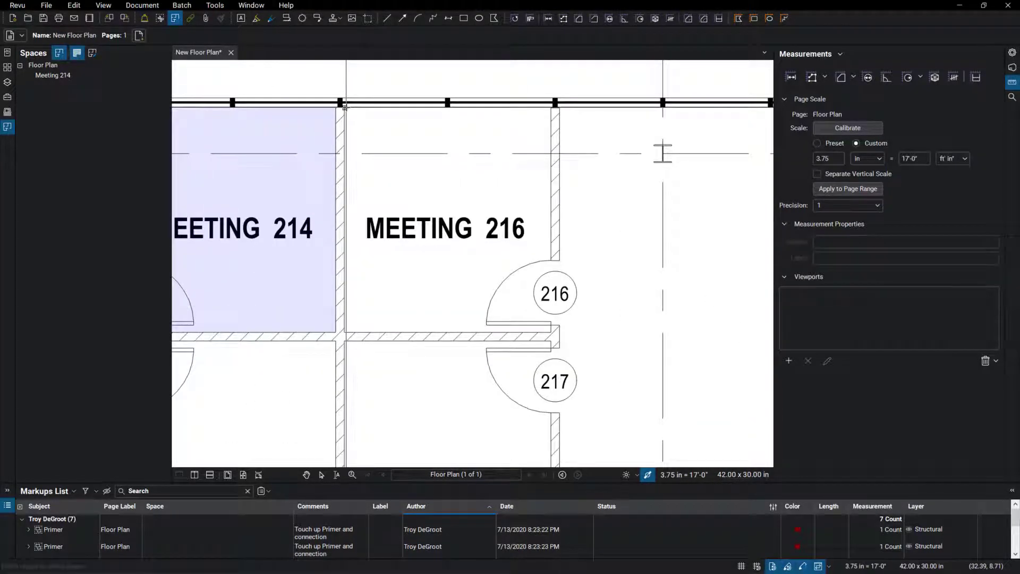
{"action": "left_click", "coordinate": [550, 108]}
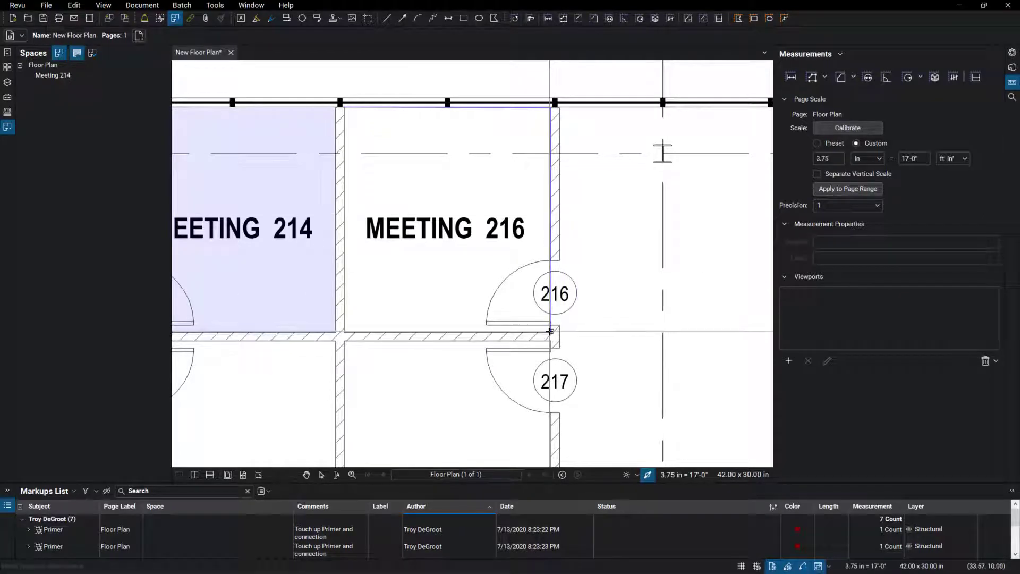
{"action": "left_click", "coordinate": [550, 335]}
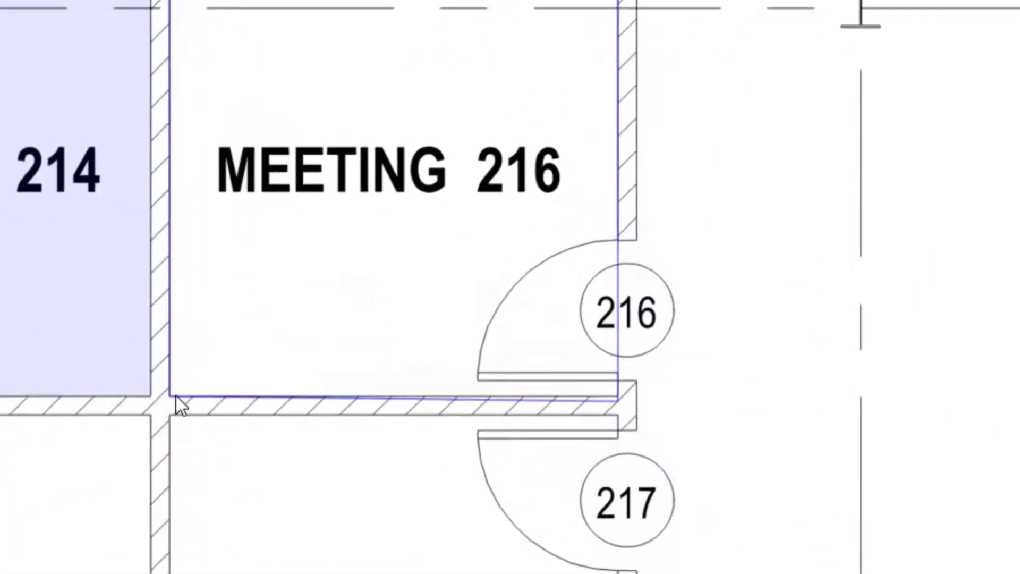
{"action": "double_click", "coordinate": [346, 332]}
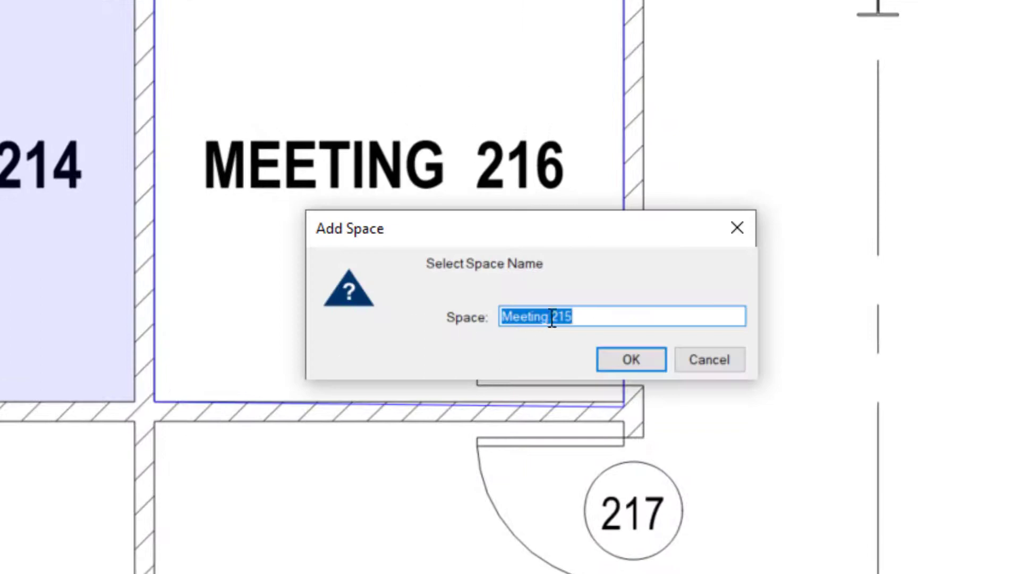
{"action": "left_click_drag", "start_coordinate": [566, 316], "coordinate": [585, 316]}
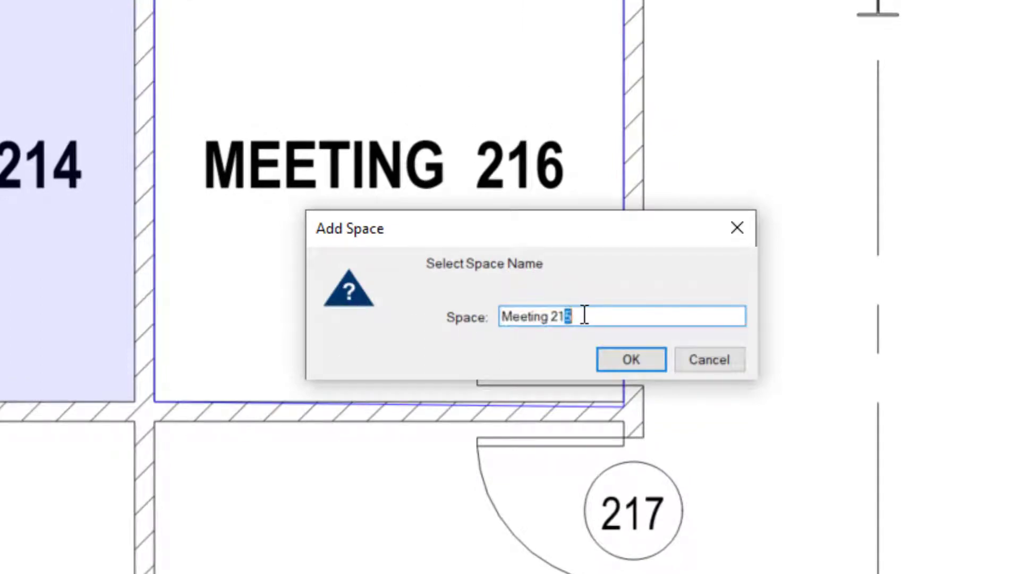
{"action": "type", "text": "6"}
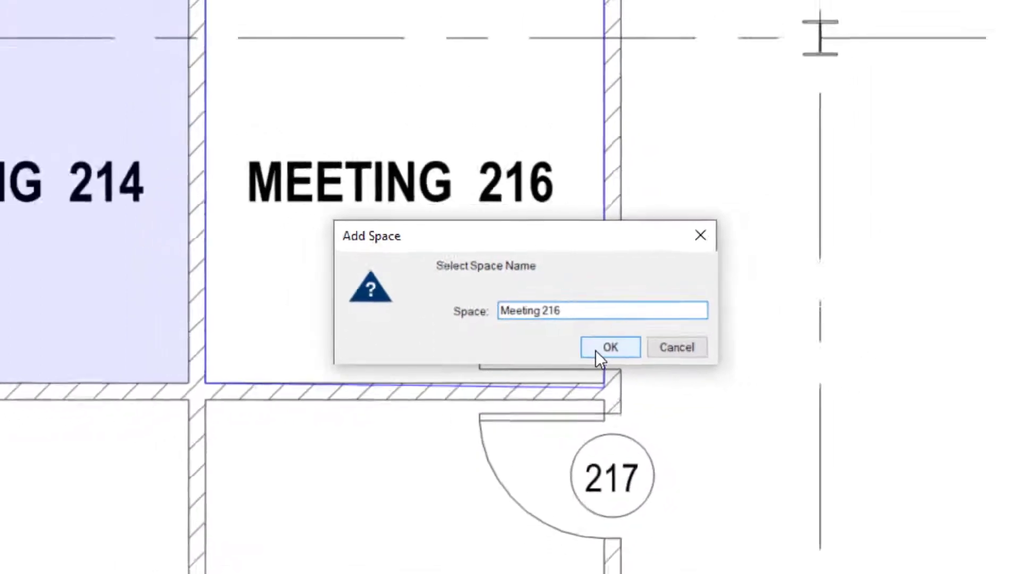
{"action": "left_click", "coordinate": [630, 359]}
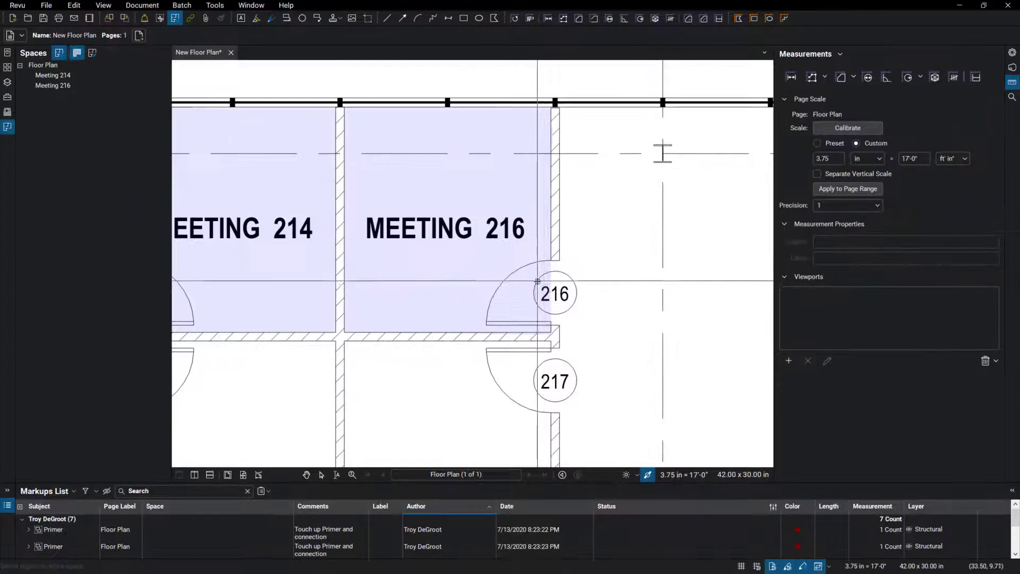
{"action": "scroll", "coordinate": [538, 281], "scroll_direction": "down", "scroll_amount": 5}
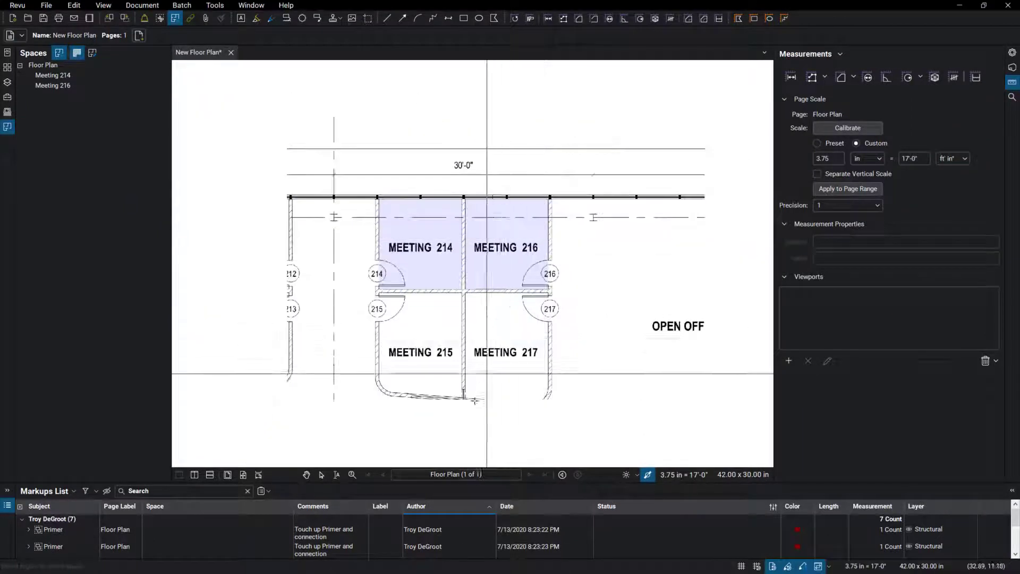
{"action": "scroll", "coordinate": [524, 351], "scroll_direction": "up", "scroll_amount": 2}
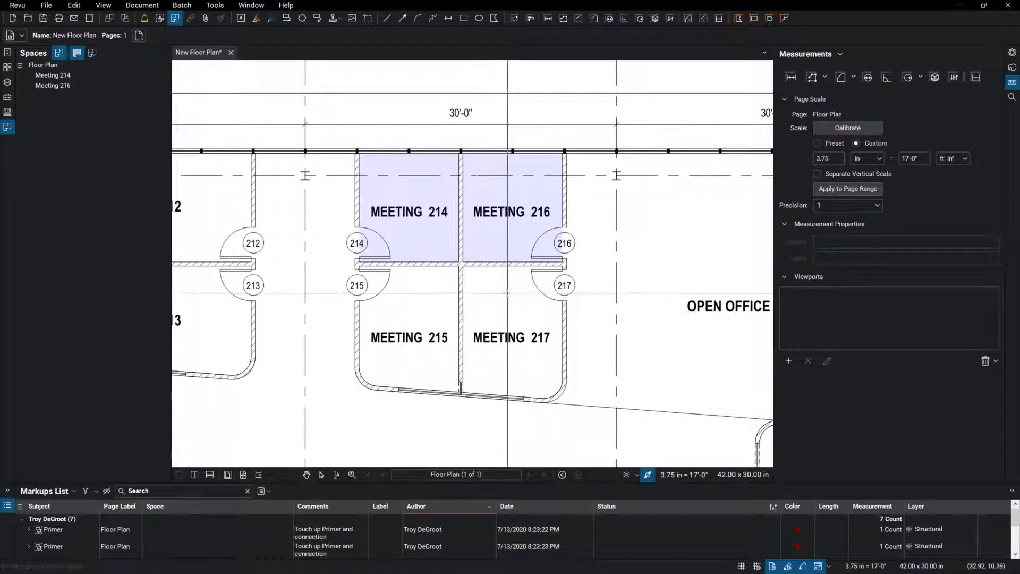
End space drawing and turn on Dynamic Fill set to create spaces
{"action": "key", "text": "Escape"}
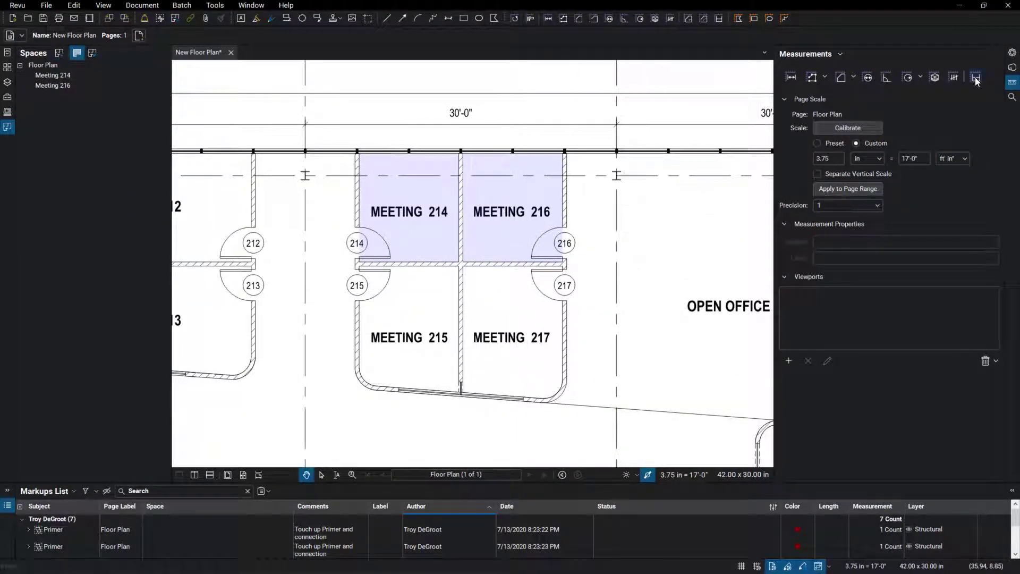
{"action": "left_click", "coordinate": [977, 79]}
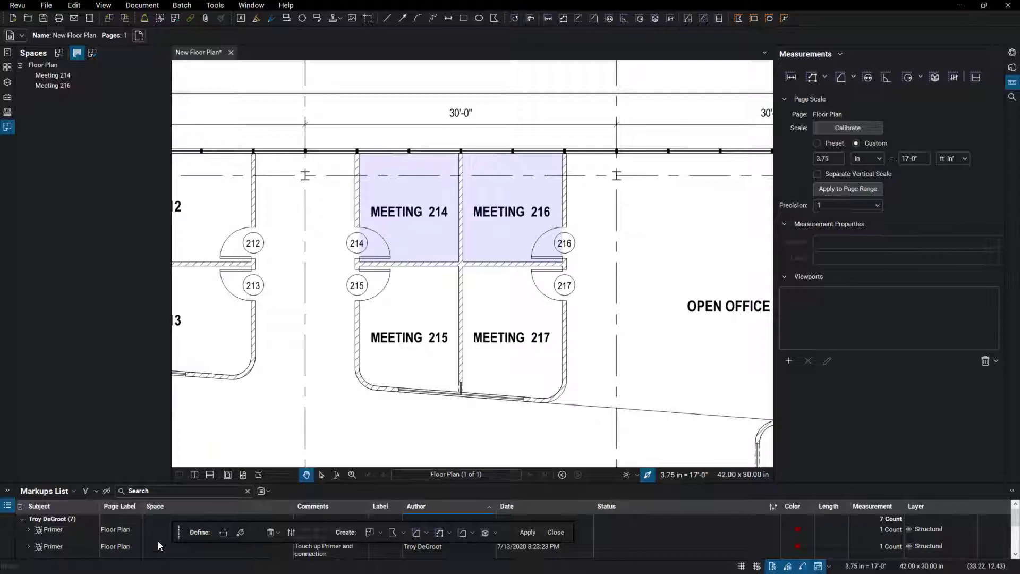
{"action": "left_click_drag", "start_coordinate": [179, 529], "coordinate": [299, 87]}
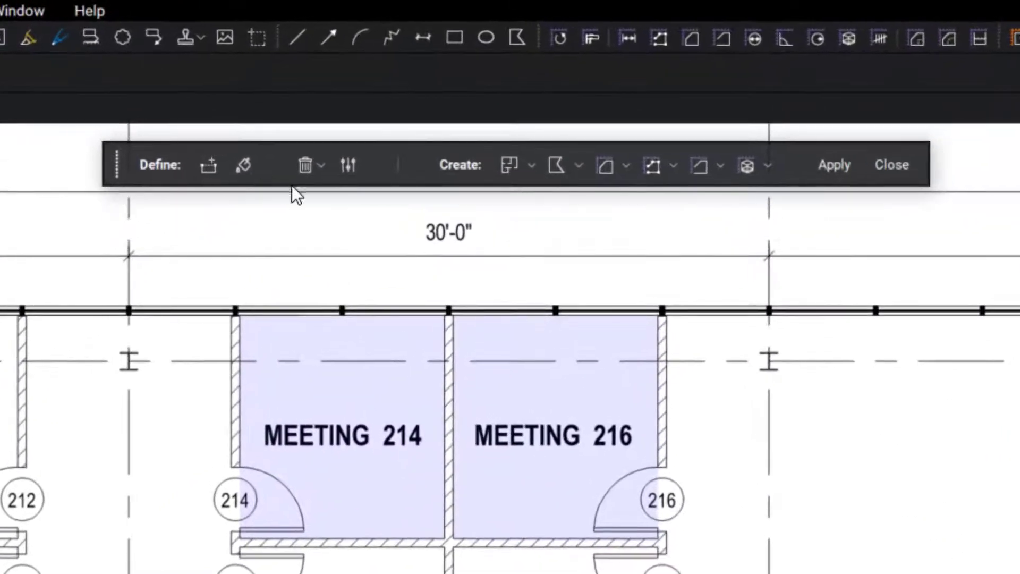
{"action": "left_click", "coordinate": [510, 167]}
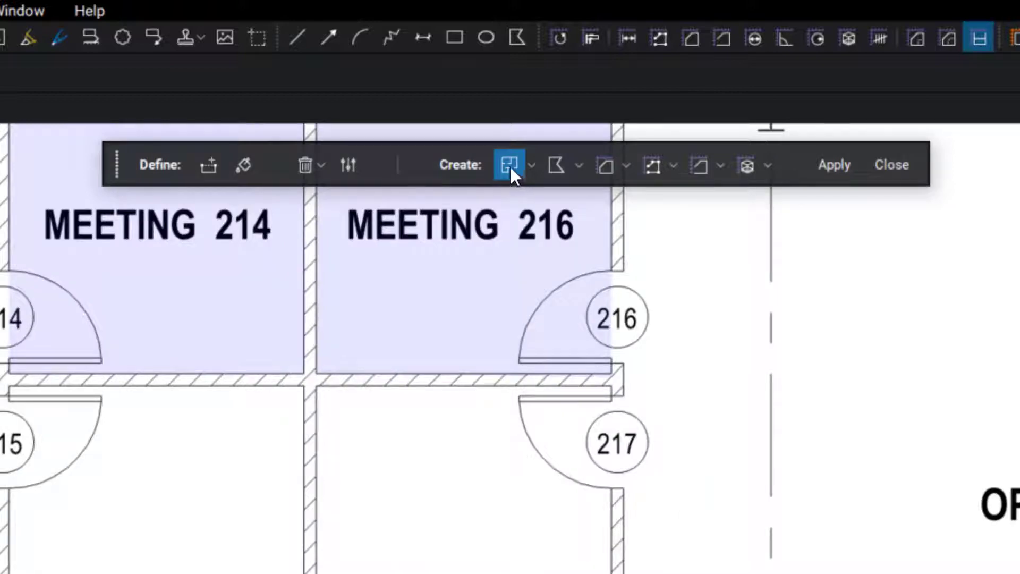
{"action": "left_click", "coordinate": [514, 171]}
Close off the doorway beside tag 215 with a boundary line, then paint-fill the Meeting 215 room
{"action": "left_click", "coordinate": [207, 166]}
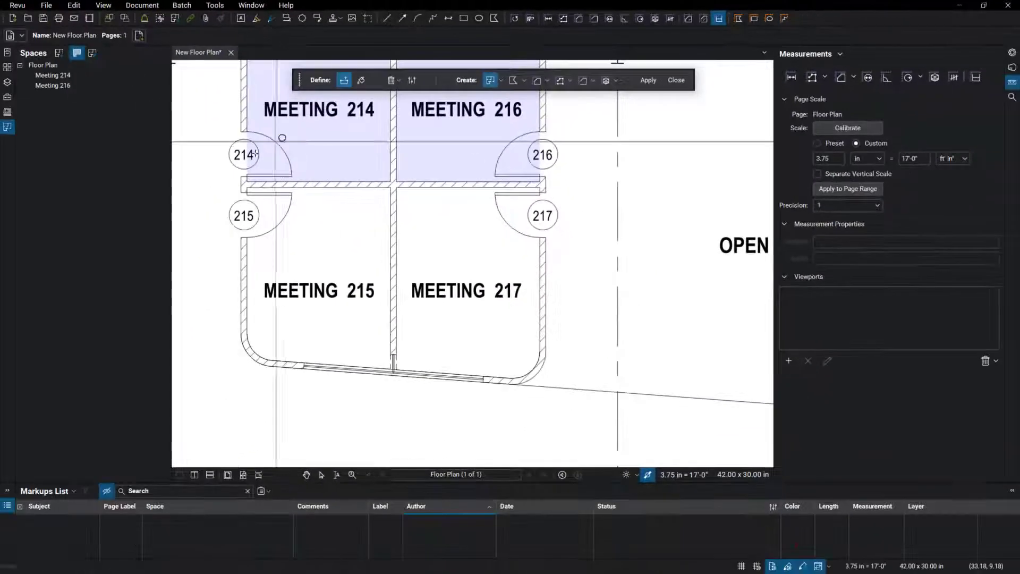
{"action": "scroll", "coordinate": [231, 222], "scroll_direction": "up", "scroll_amount": 1}
{"action": "scroll", "coordinate": [237, 223], "scroll_direction": "up", "scroll_amount": 1}
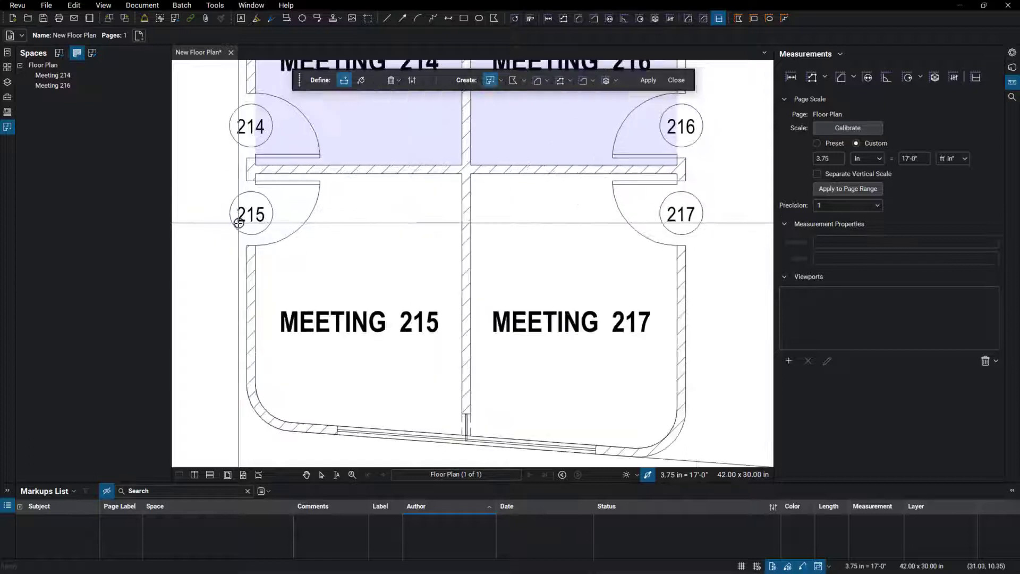
{"action": "scroll", "coordinate": [238, 223], "scroll_direction": "up", "scroll_amount": 2}
{"action": "scroll", "coordinate": [238, 223], "scroll_direction": "up", "scroll_amount": 1}
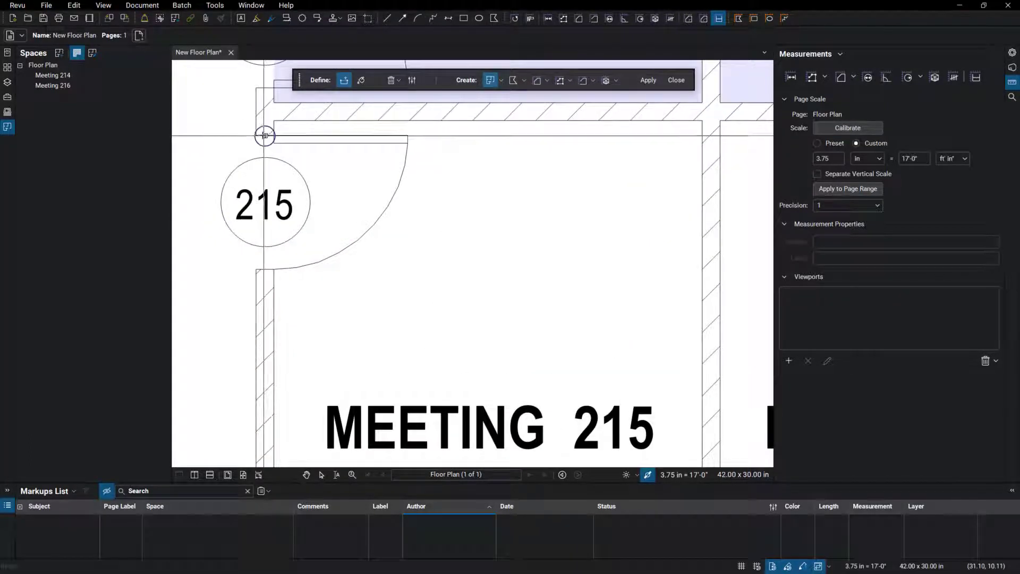
{"action": "left_click", "coordinate": [264, 136]}
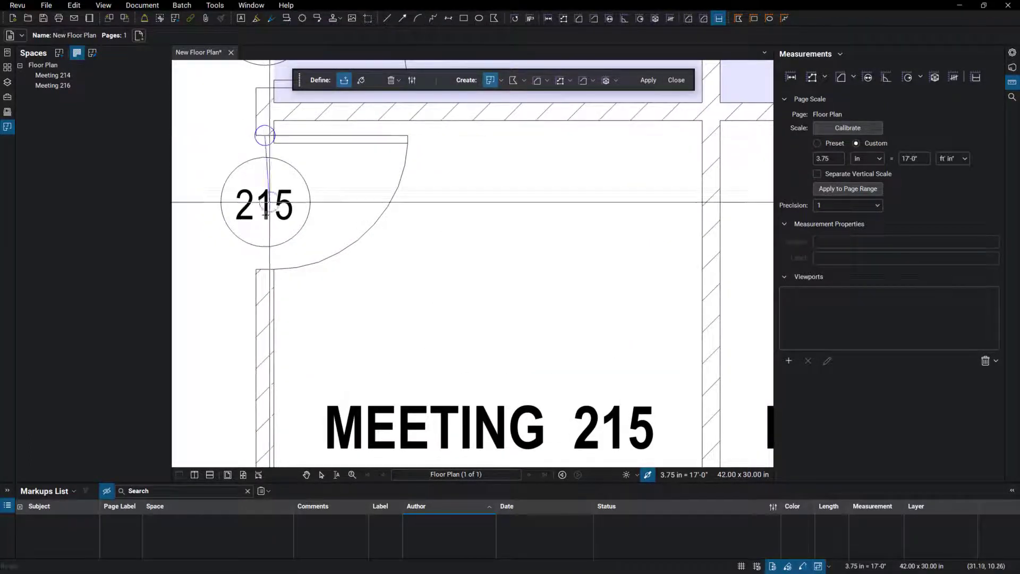
{"action": "left_click", "coordinate": [265, 270]}
{"action": "scroll", "coordinate": [262, 219], "scroll_direction": "down", "scroll_amount": 2}
{"action": "scroll", "coordinate": [239, 136], "scroll_direction": "down", "scroll_amount": 1}
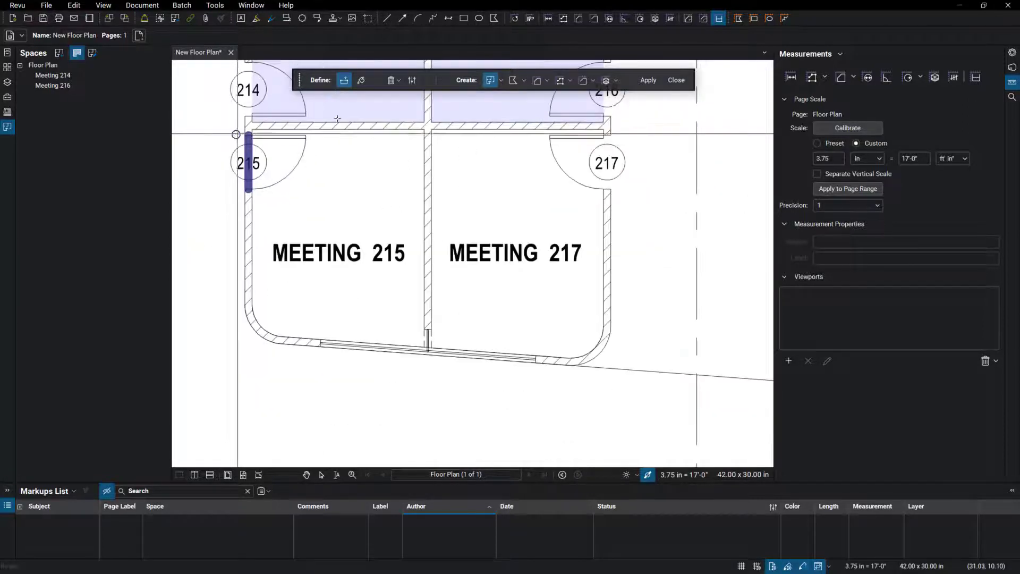
{"action": "left_click", "coordinate": [360, 81]}
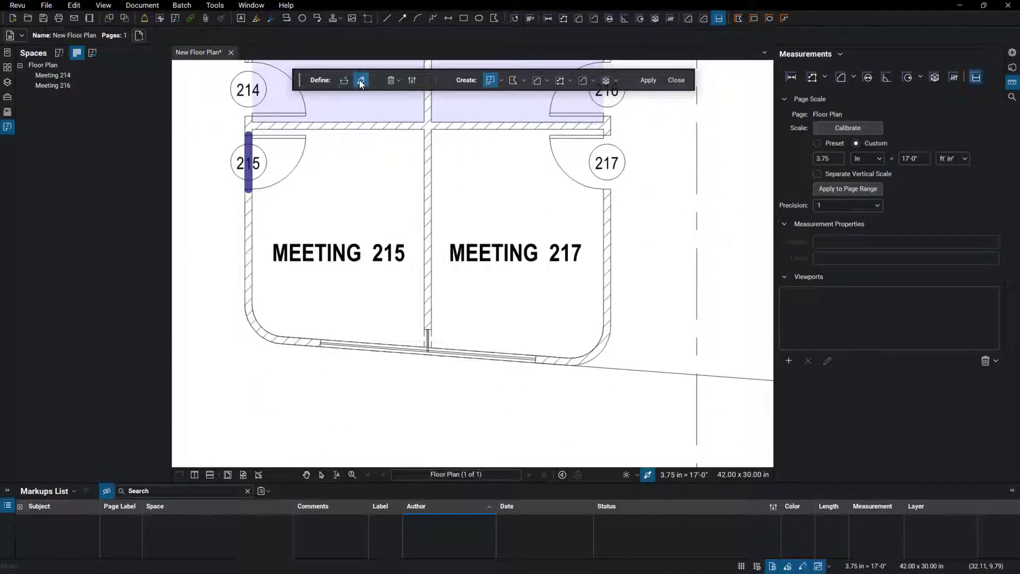
{"action": "left_click", "coordinate": [490, 80]}
{"action": "left_click_drag", "start_coordinate": [326, 231], "coordinate": [327, 152]}
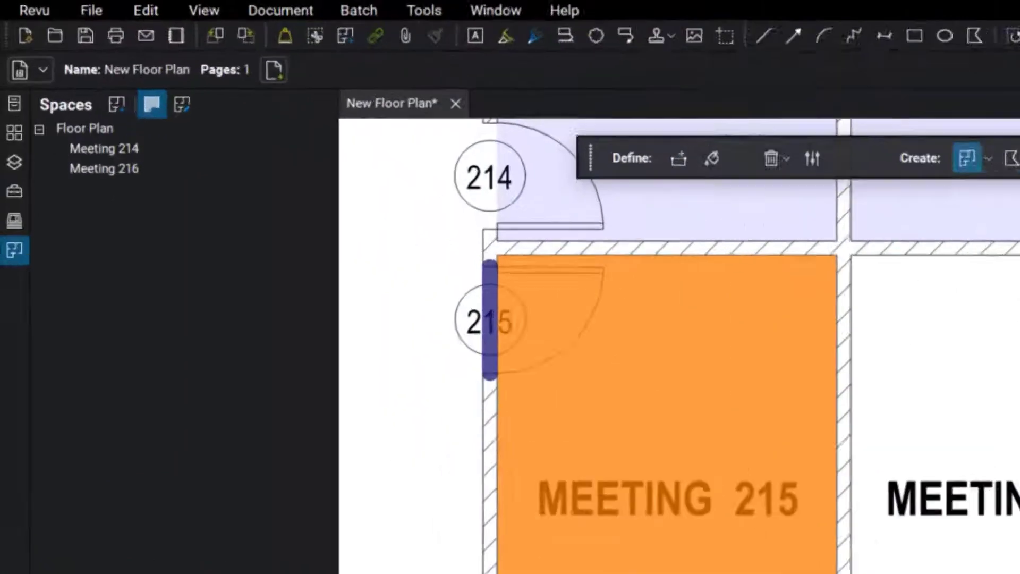
Apply the fill as a space, rename it Meeting 215, and close the Dynamic Fill tools
{"action": "left_click", "coordinate": [648, 80]}
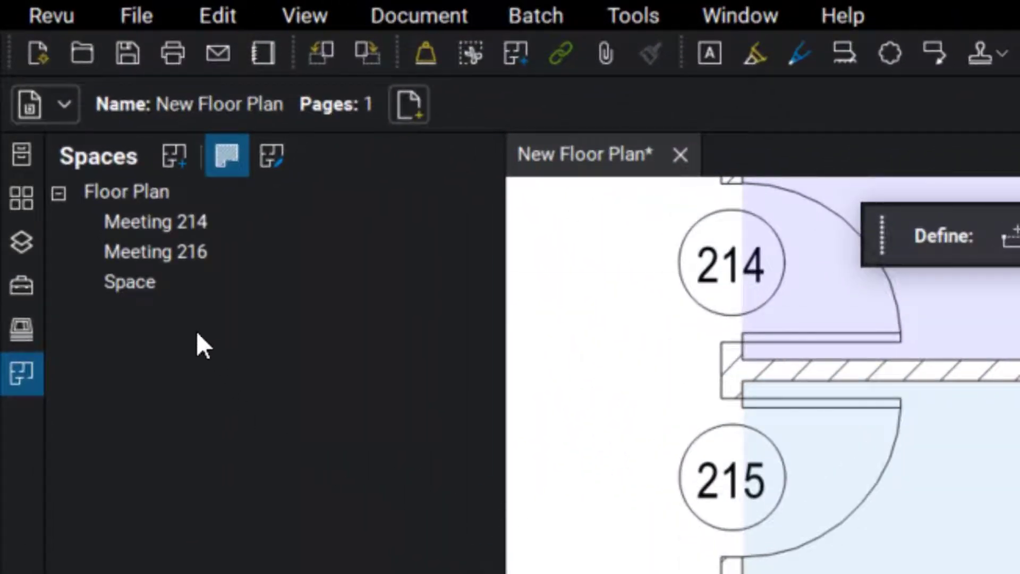
{"action": "left_click", "coordinate": [140, 283]}
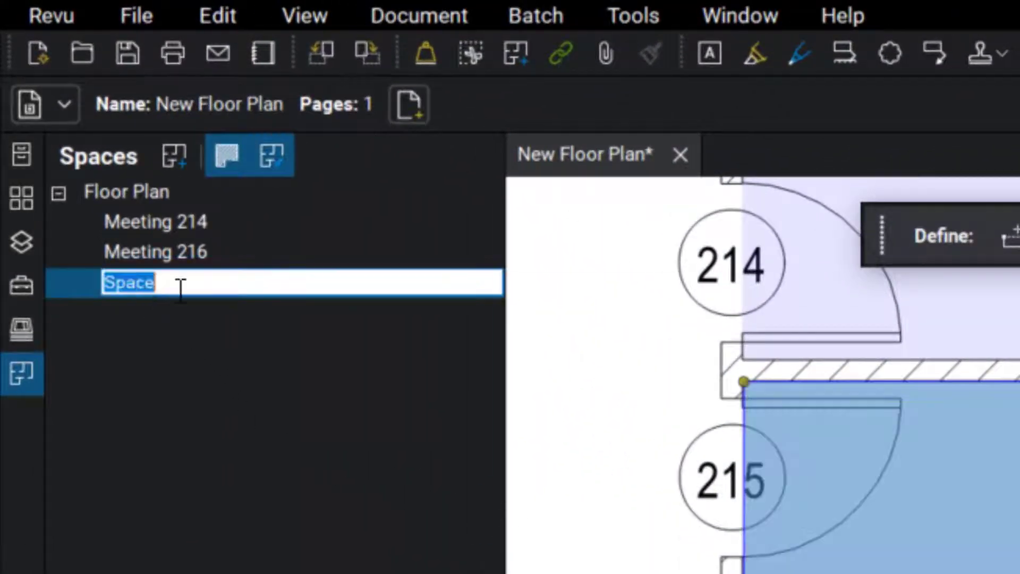
{"action": "type", "text": "Meeting 215"}
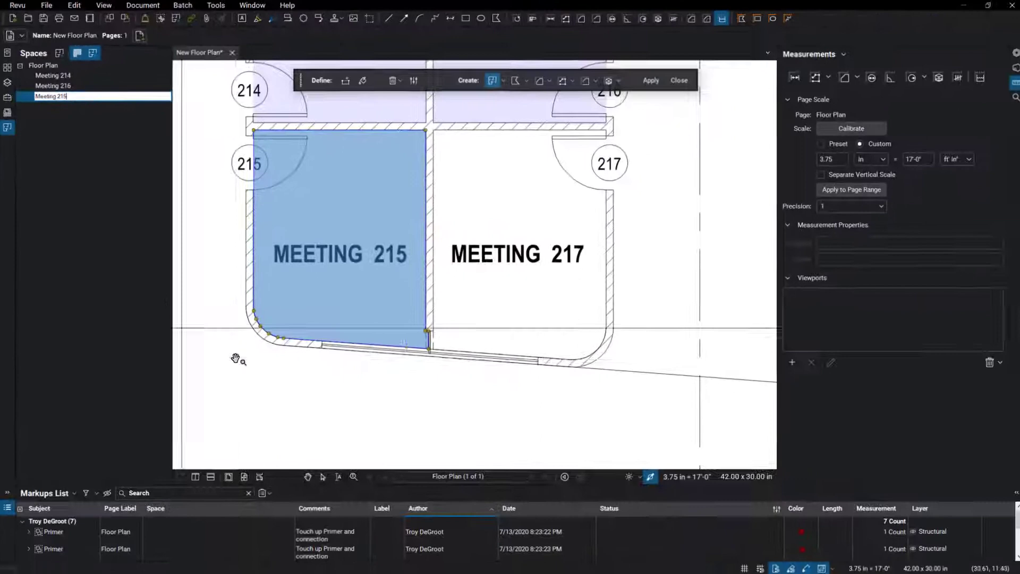
{"action": "left_click", "coordinate": [243, 358]}
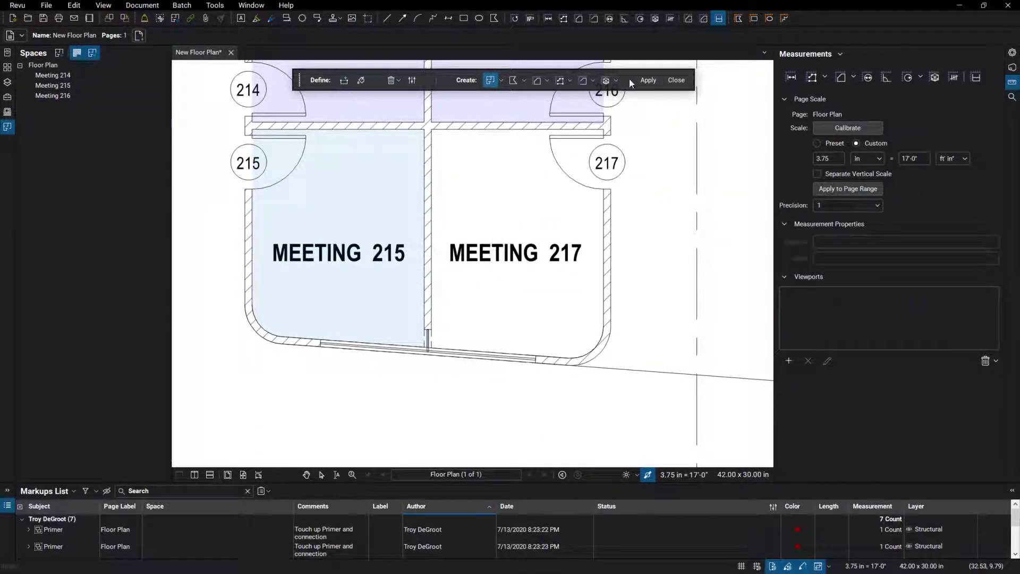
{"action": "left_click", "coordinate": [676, 79]}
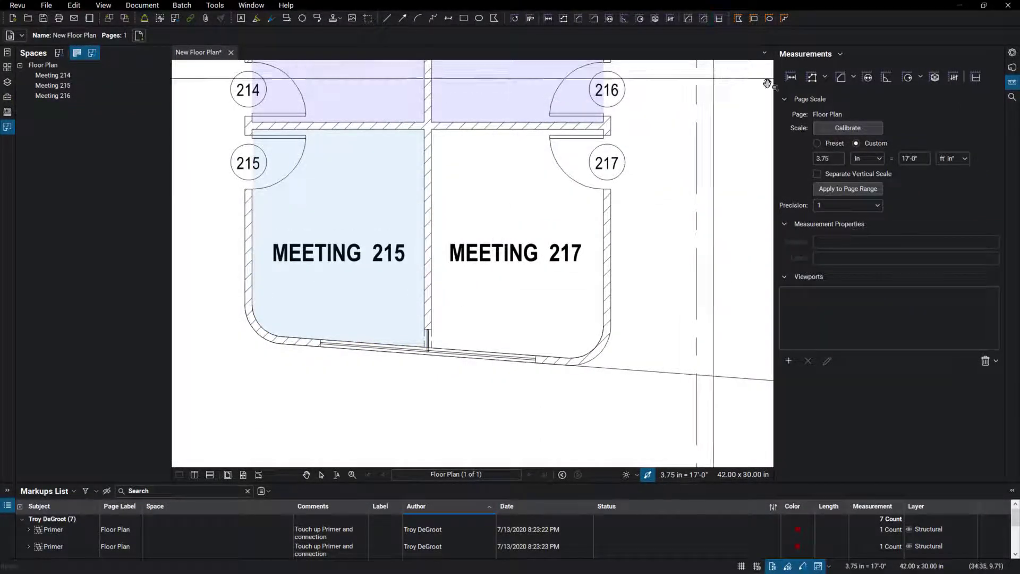
{"action": "left_click", "coordinate": [842, 78]}
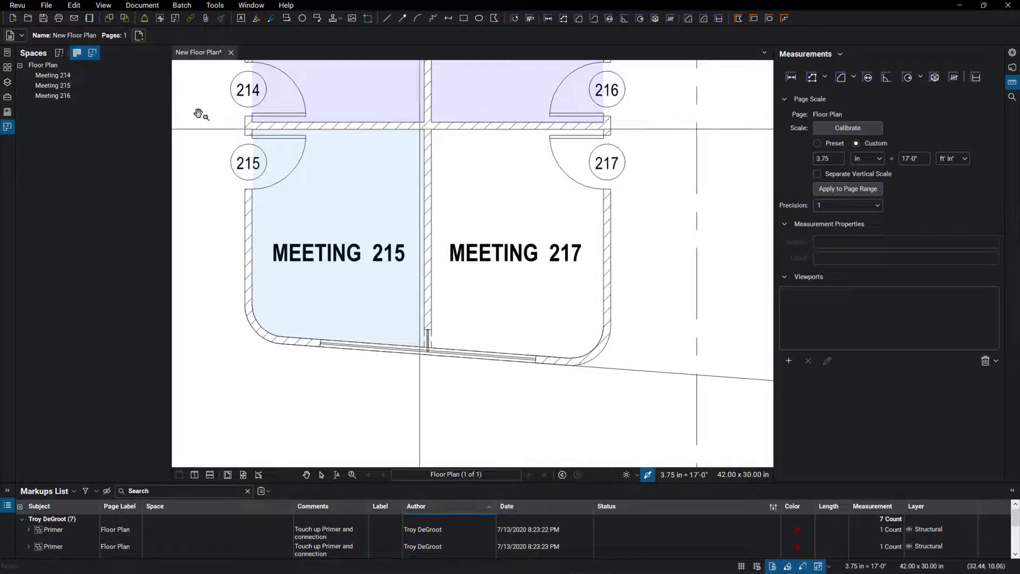
Trace Meeting 217's walls including its rounded corner and name the space Meeting 217
{"action": "left_click", "coordinate": [58, 55]}
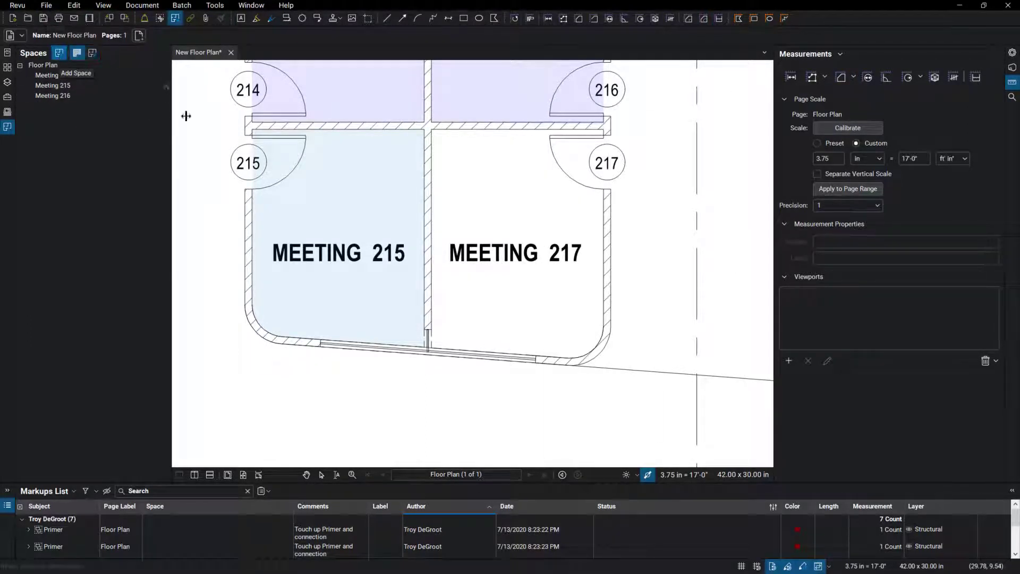
{"action": "left_click", "coordinate": [431, 132]}
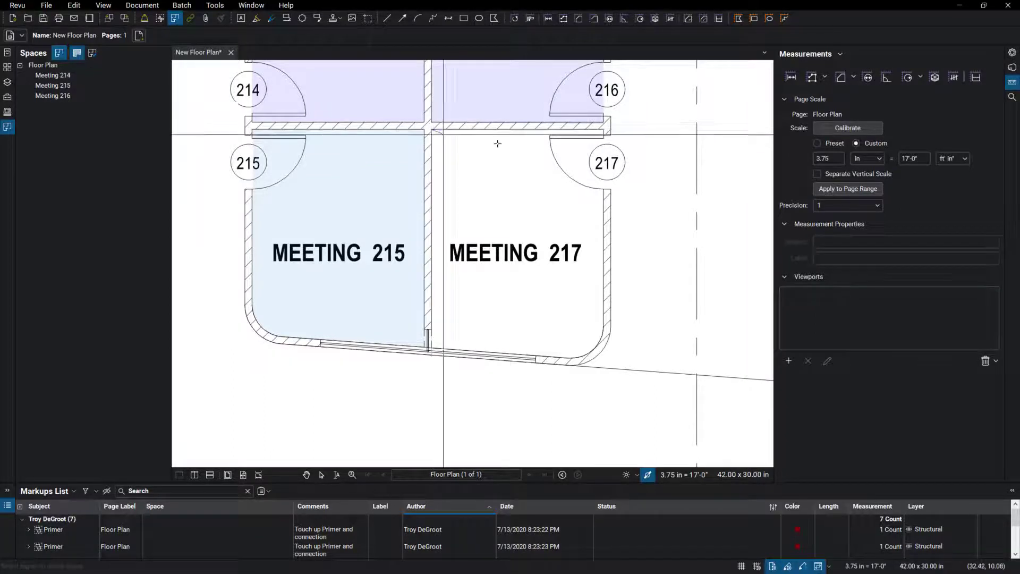
{"action": "left_click", "coordinate": [605, 128]}
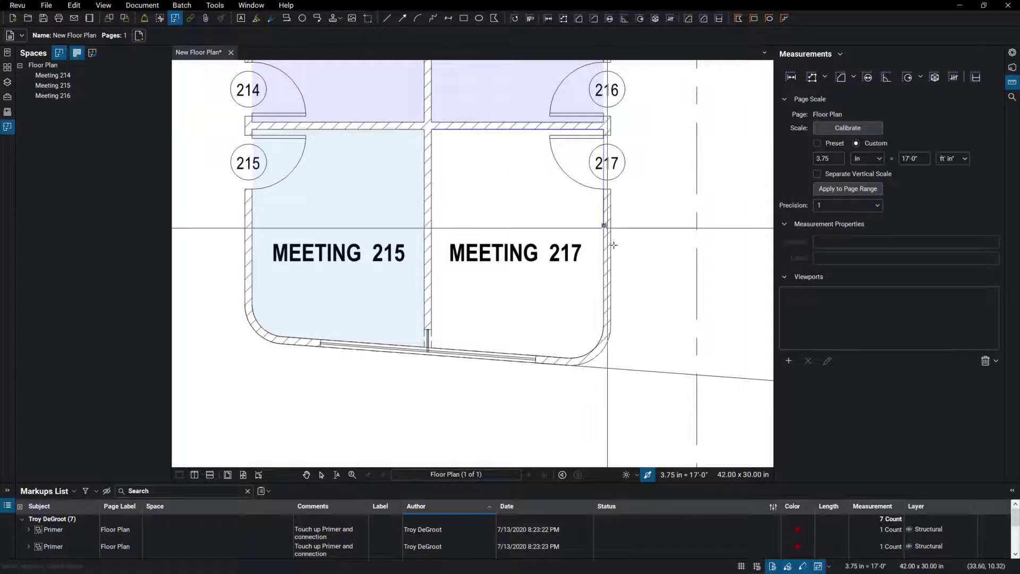
{"action": "left_click", "coordinate": [604, 335]}
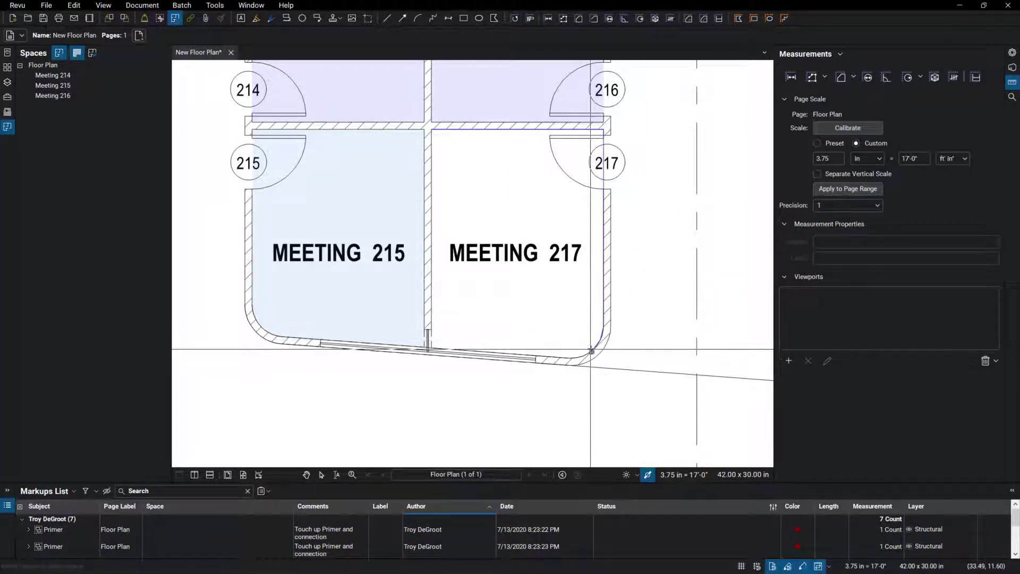
{"action": "left_click", "coordinate": [591, 348]}
{"action": "left_click", "coordinate": [580, 358]}
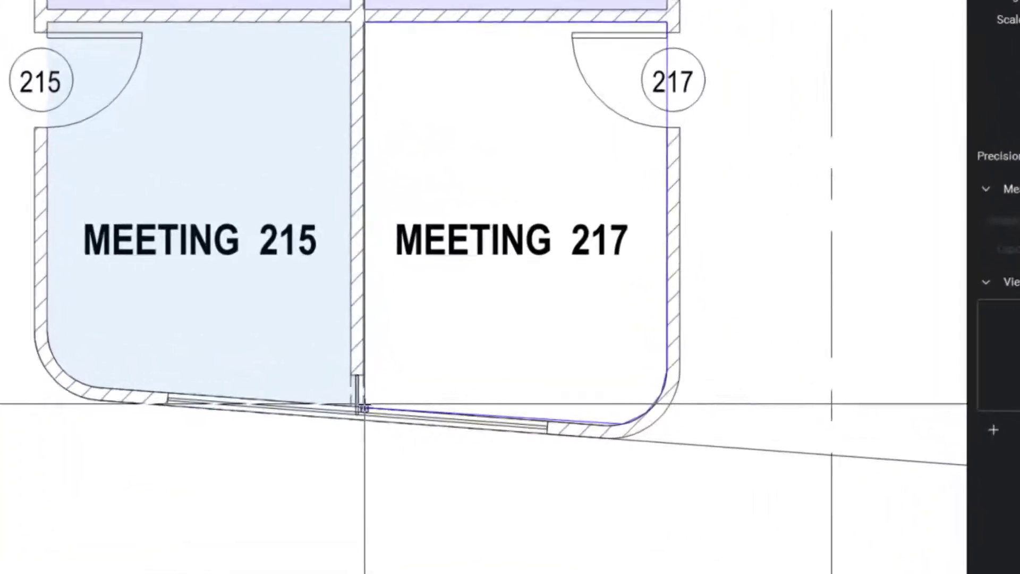
{"action": "double_click", "coordinate": [431, 348]}
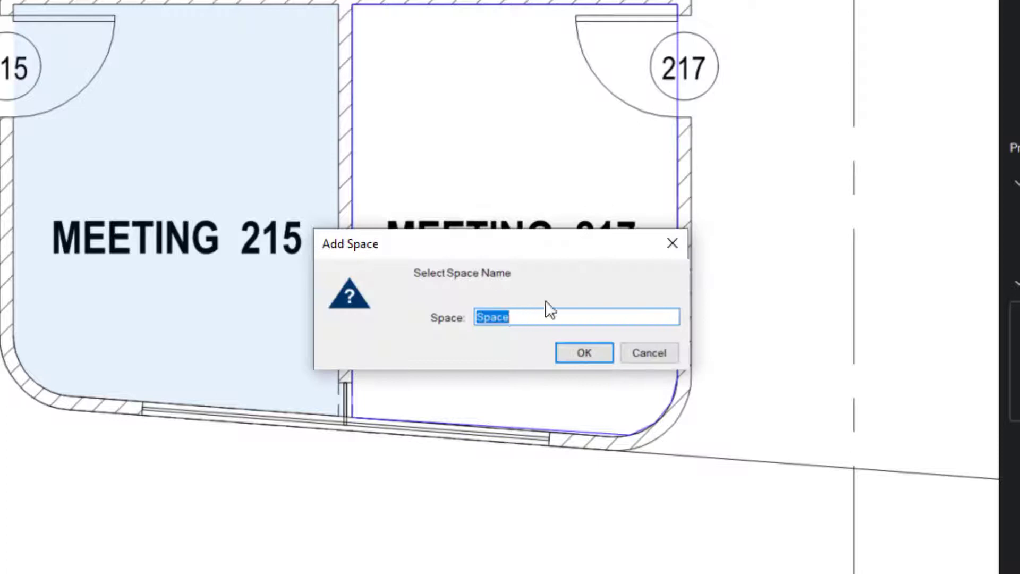
{"action": "type", "text": "Meeting "}
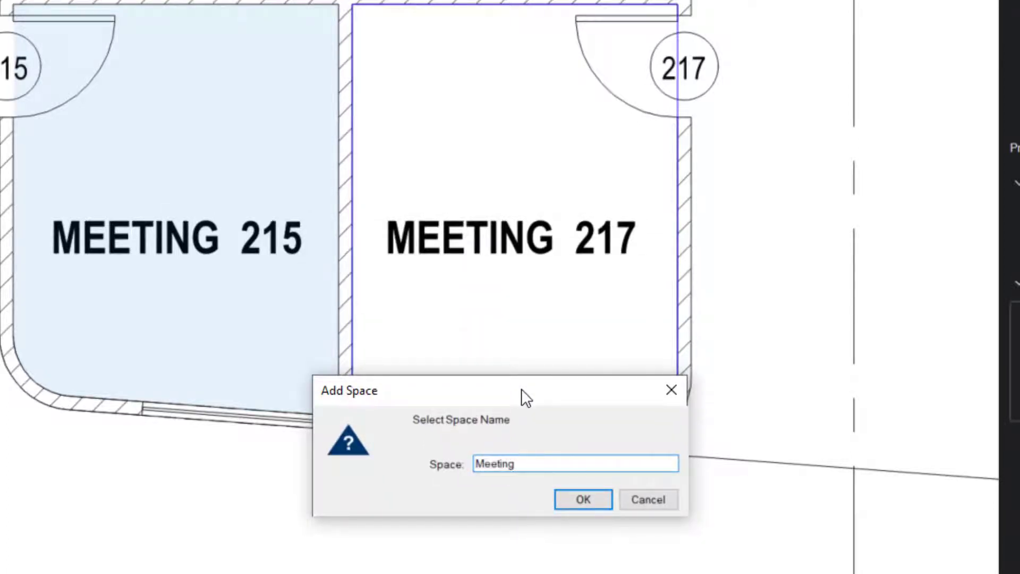
{"action": "type", "text": "217"}
{"action": "left_click", "coordinate": [588, 497]}
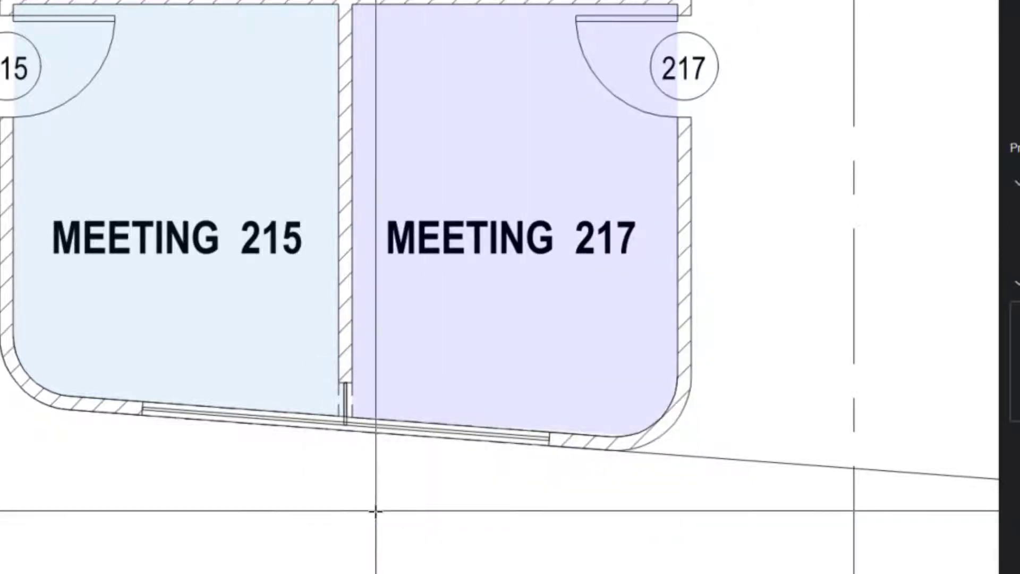
{"action": "scroll", "coordinate": [296, 547], "scroll_direction": "down", "scroll_amount": 2}
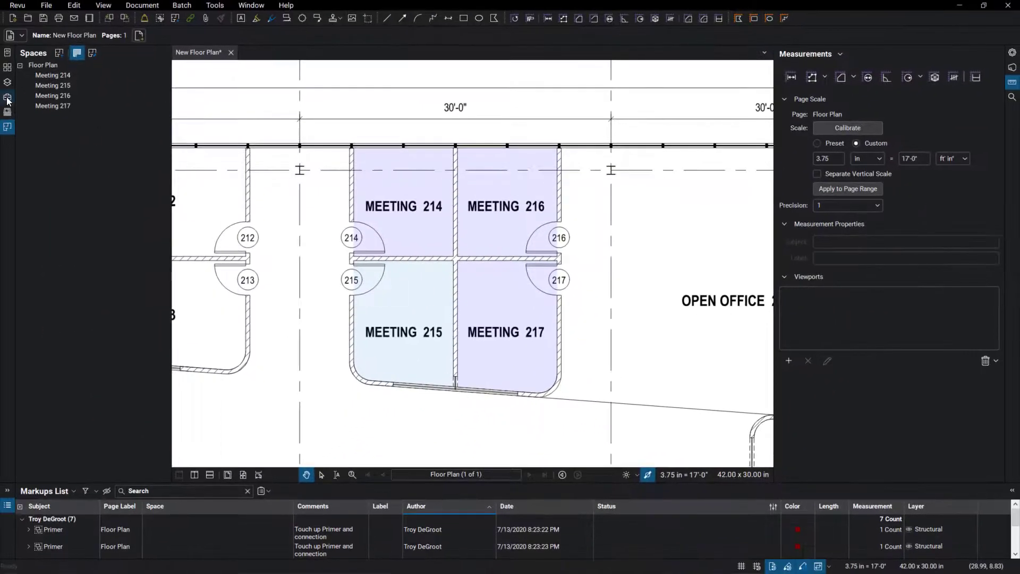
From the Punch tool set, place WR marks in Meetings 214 and 215, TB in 216 and TD in 217, then enlarge the Markups List
{"action": "left_click", "coordinate": [7, 98]}
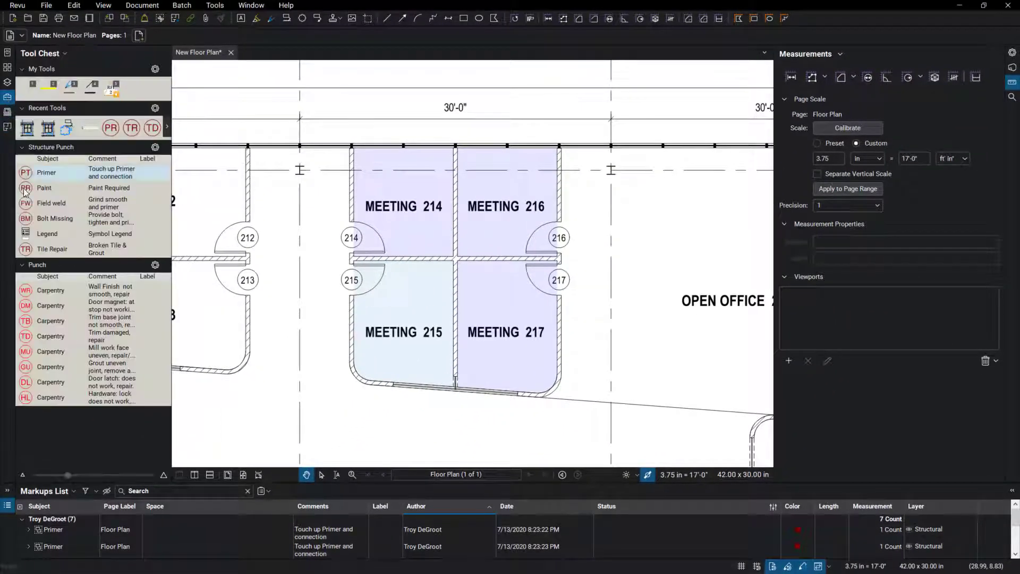
{"action": "left_click", "coordinate": [48, 290]}
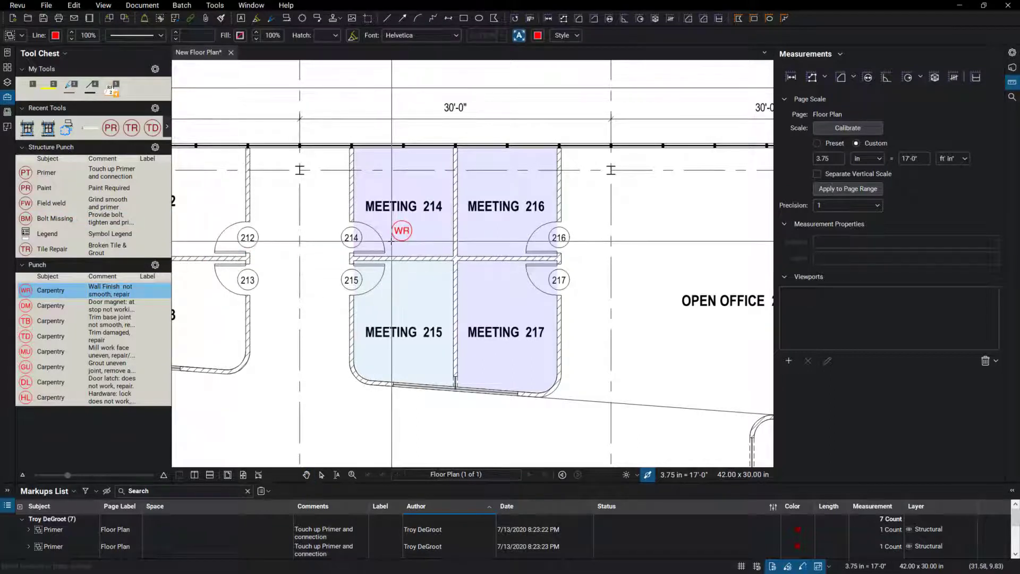
{"action": "left_click", "coordinate": [402, 230]}
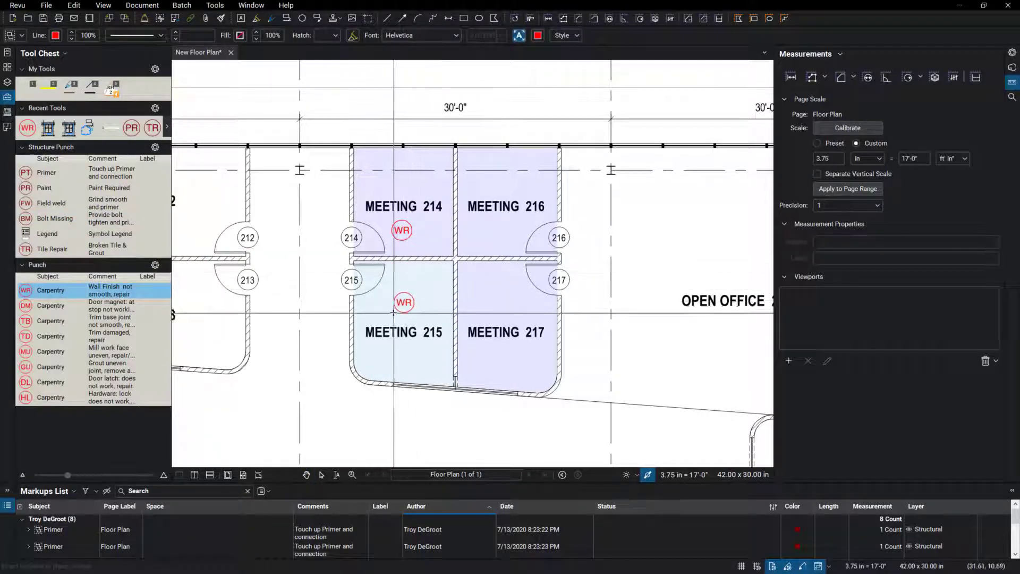
{"action": "left_click", "coordinate": [401, 299]}
{"action": "left_click", "coordinate": [48, 320]}
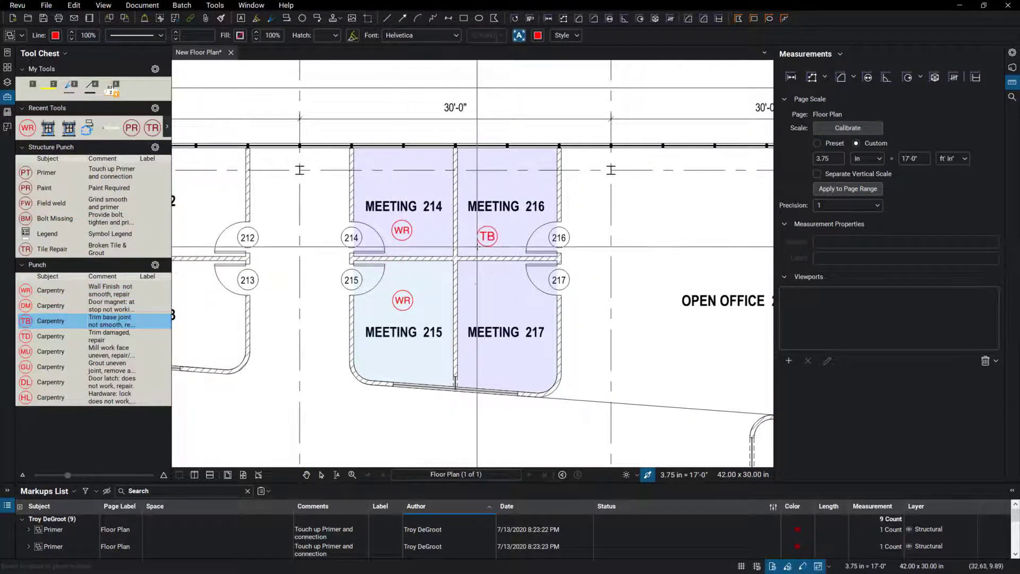
{"action": "left_click", "coordinate": [487, 236]}
{"action": "left_click", "coordinate": [24, 337]}
{"action": "left_click", "coordinate": [487, 290]}
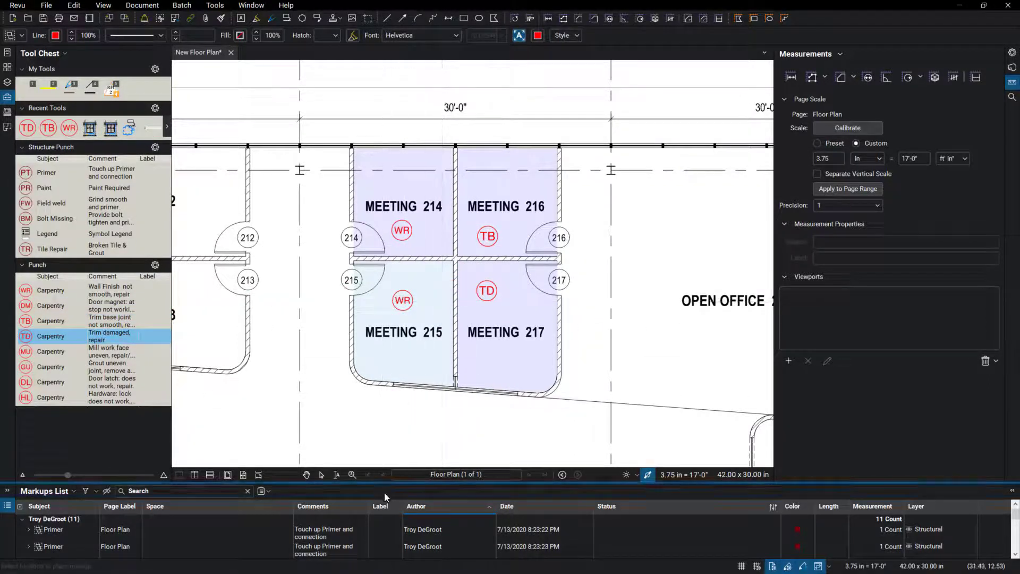
{"action": "key", "text": "Escape"}
{"action": "left_click_drag", "start_coordinate": [384, 483], "coordinate": [418, 368]}
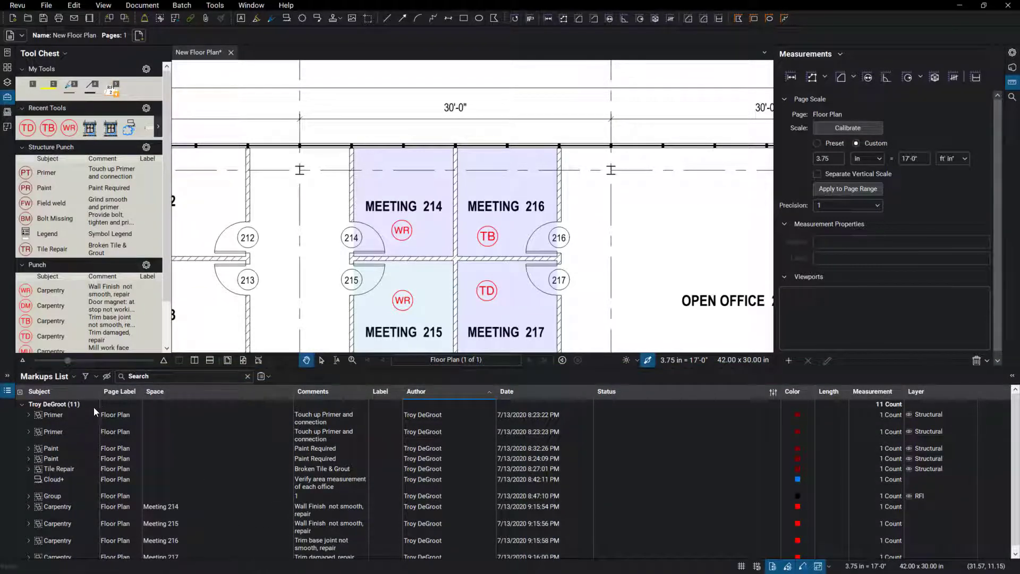
Group the Markups List by Space and place a second TB punch mark in Meeting 214
{"action": "left_click", "coordinate": [181, 392]}
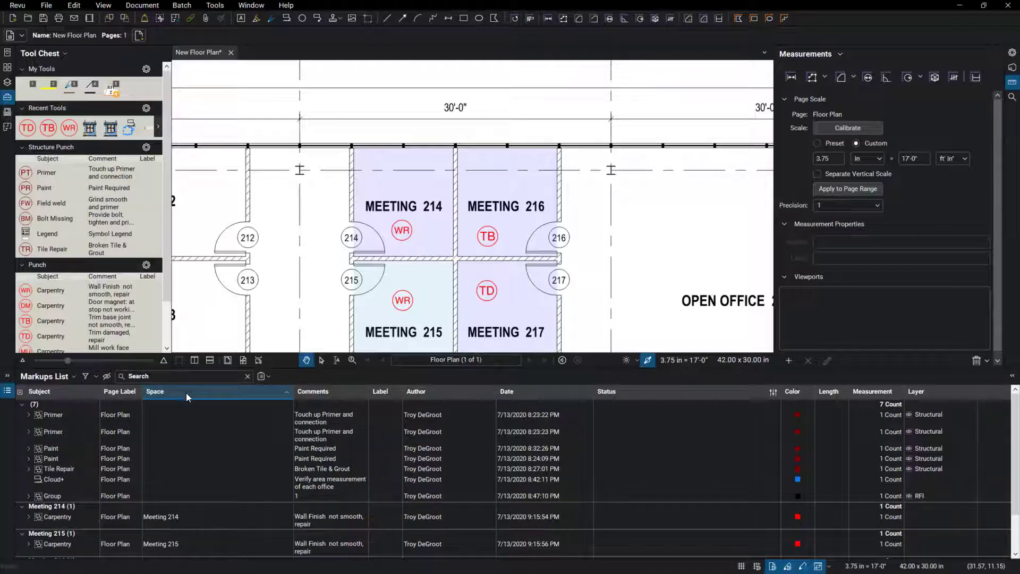
{"action": "scroll", "coordinate": [197, 477], "scroll_direction": "down", "scroll_amount": 2}
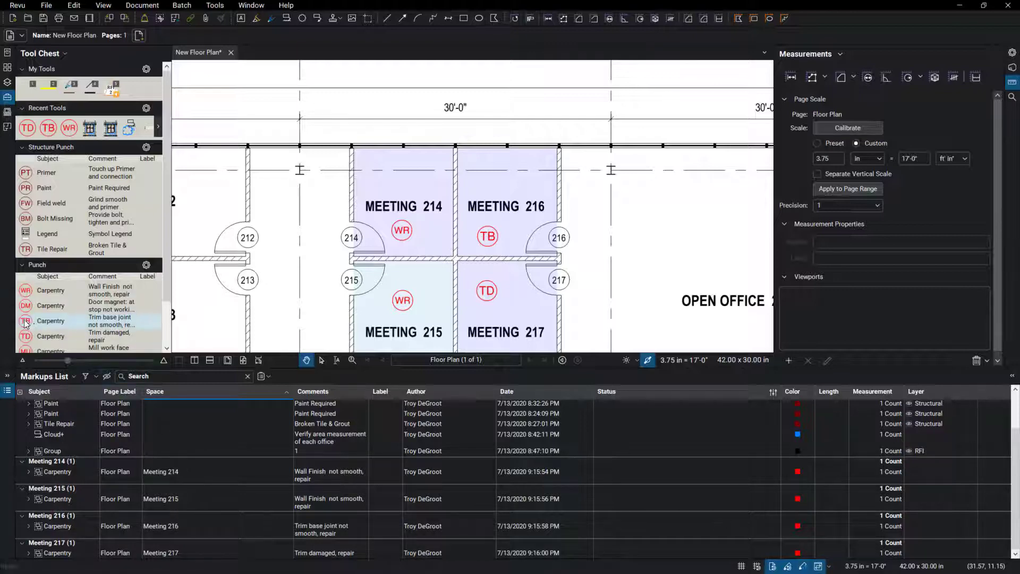
{"action": "left_click", "coordinate": [49, 320]}
{"action": "left_click", "coordinate": [423, 236]}
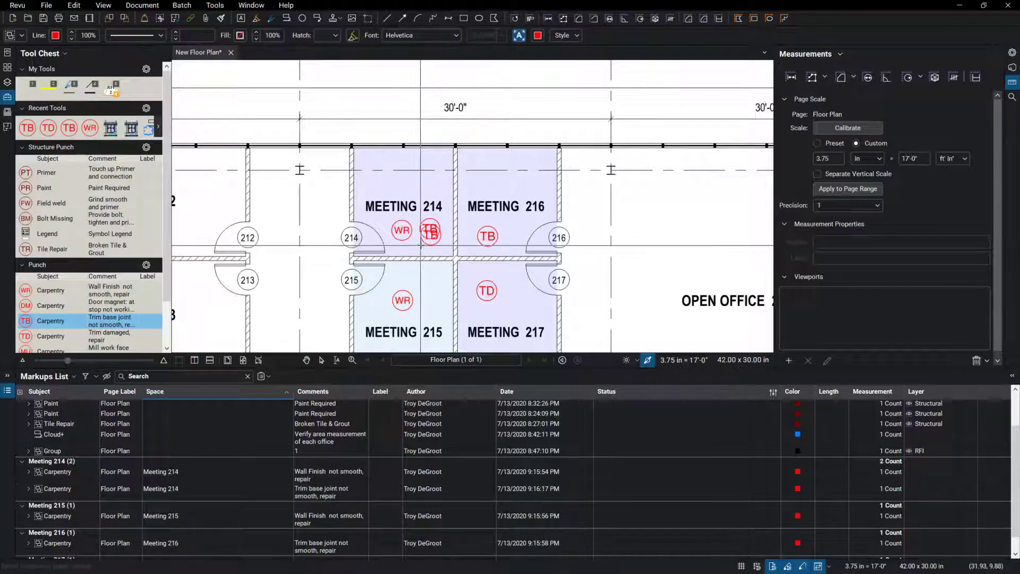
{"action": "key", "text": "Escape"}
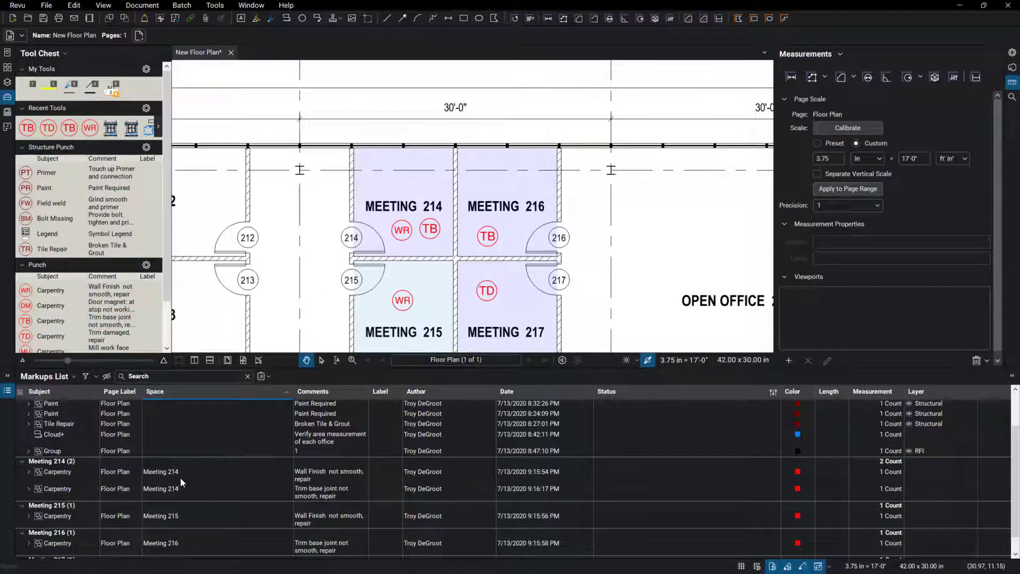
{"action": "left_click_drag", "start_coordinate": [351, 369], "coordinate": [373, 462]}
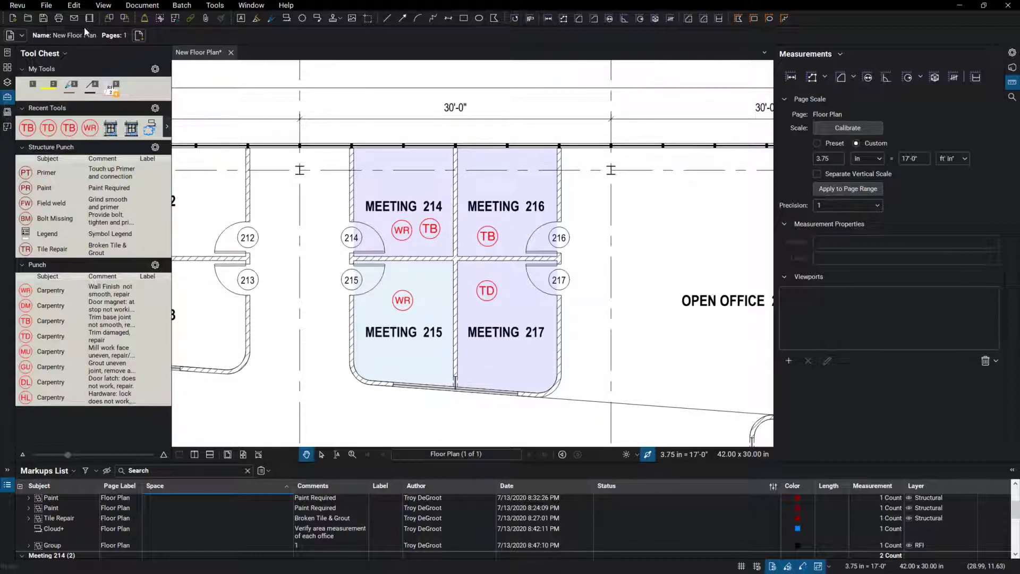
Add a rectangular space enclosing the four meeting rooms, name it West Wing, and enlarge the Markups List
{"action": "left_click", "coordinate": [8, 127]}
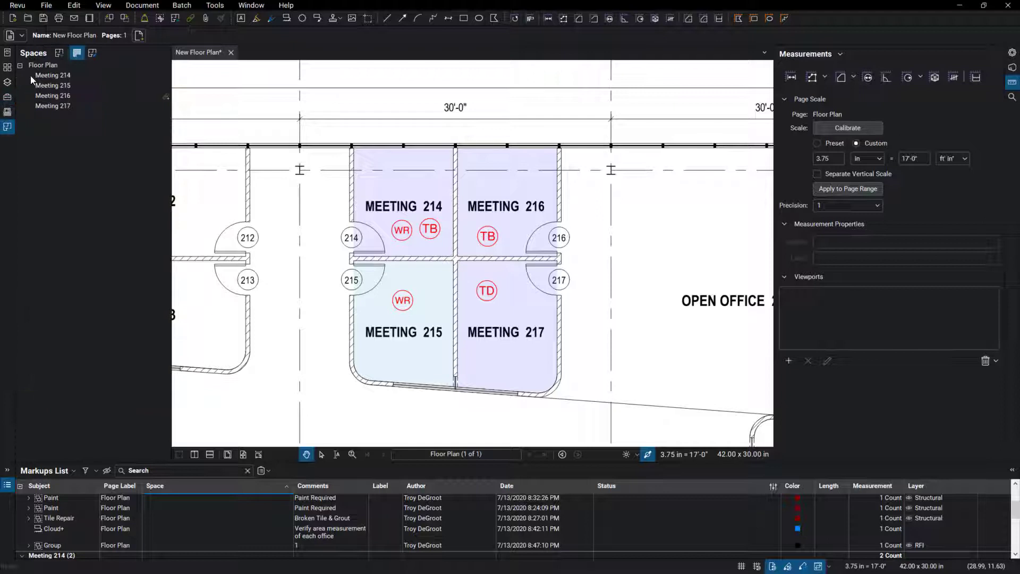
{"action": "left_click", "coordinate": [59, 53]}
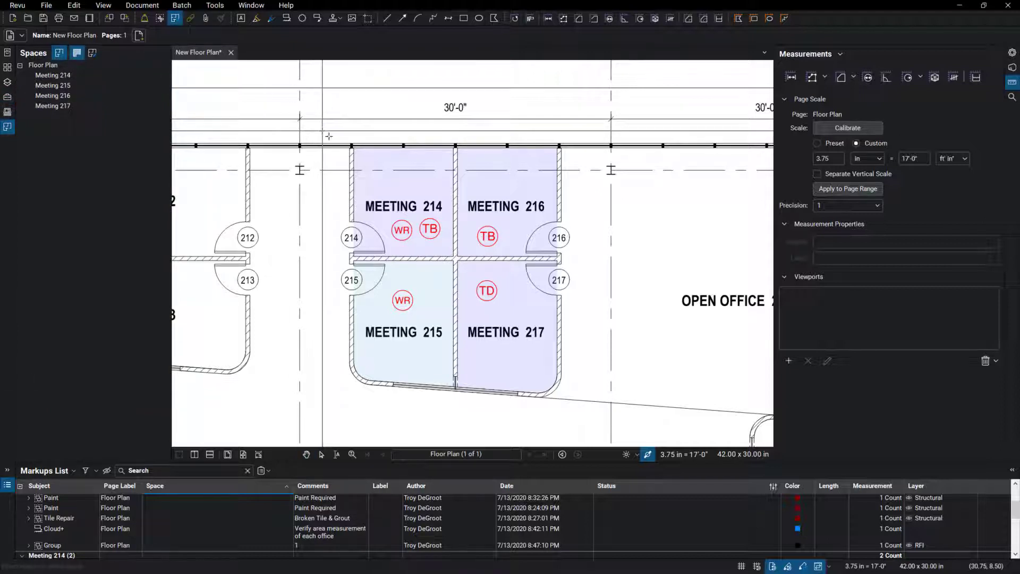
{"action": "left_click", "coordinate": [322, 131]}
{"action": "scroll", "coordinate": [590, 396], "scroll_direction": "down", "scroll_amount": 1}
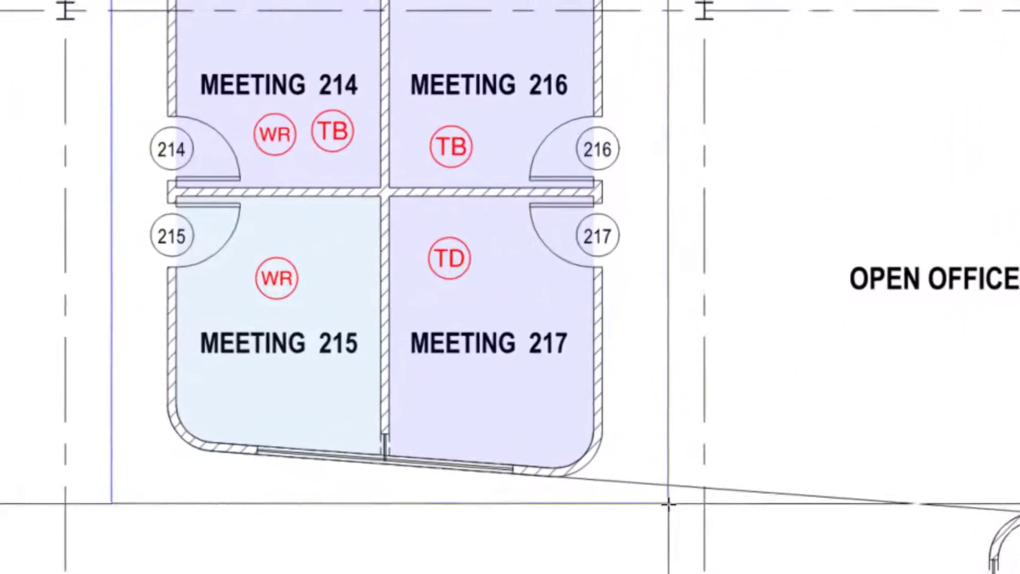
{"action": "left_click", "coordinate": [593, 392]}
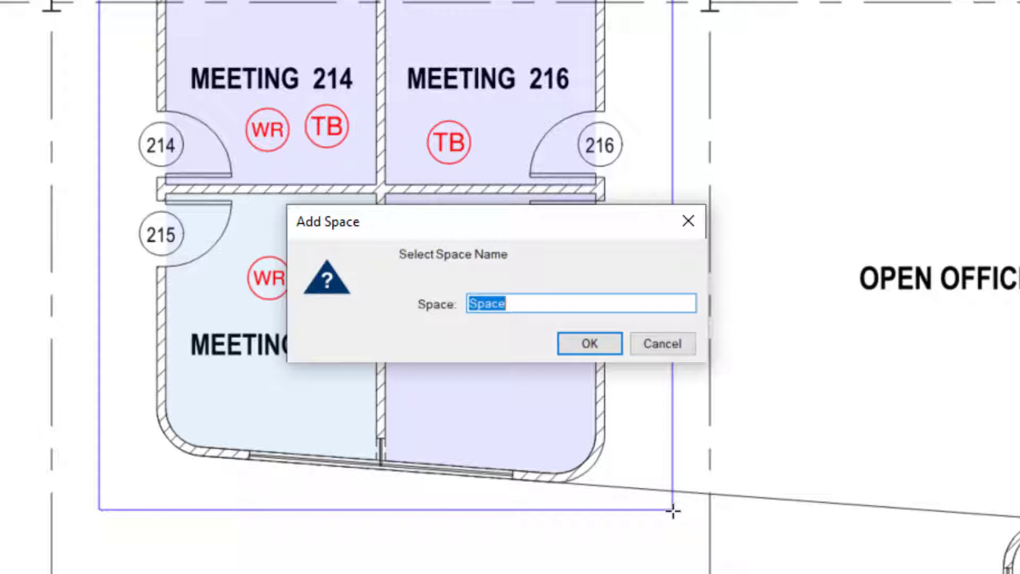
{"action": "type", "text": "West"}
{"action": "type", "text": " Wing"}
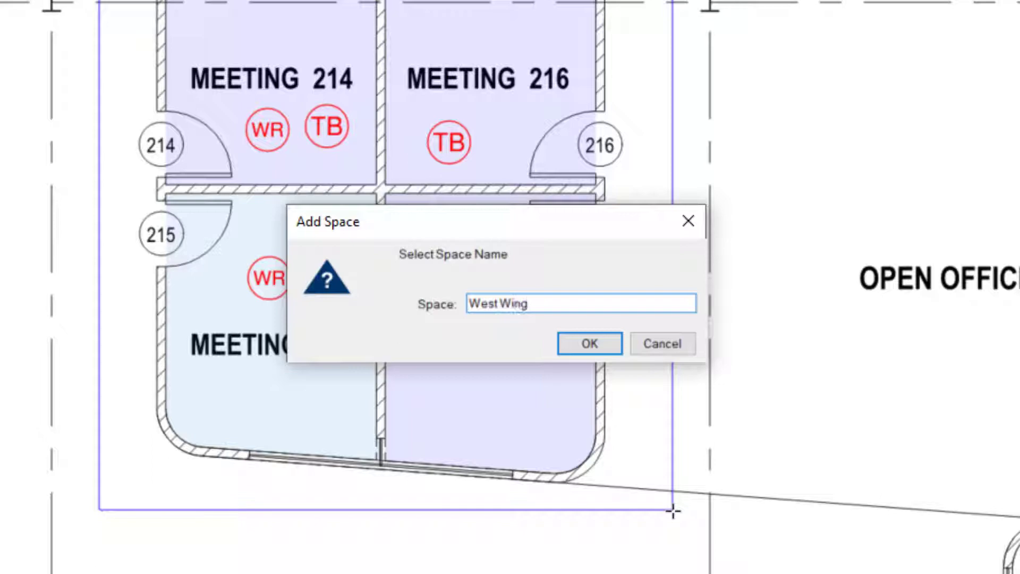
{"action": "left_click", "coordinate": [599, 347]}
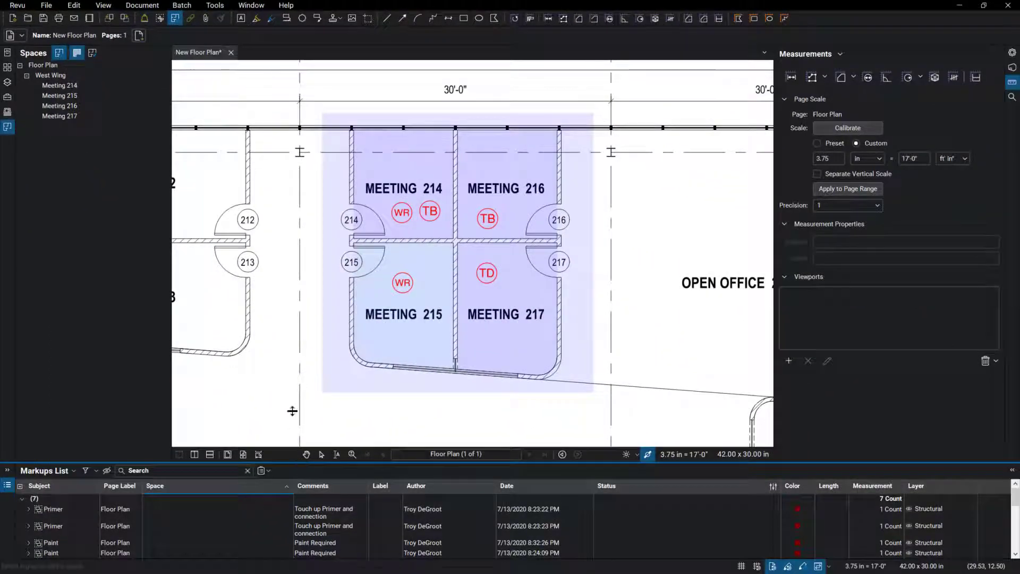
{"action": "left_click_drag", "start_coordinate": [292, 461], "coordinate": [291, 358]}
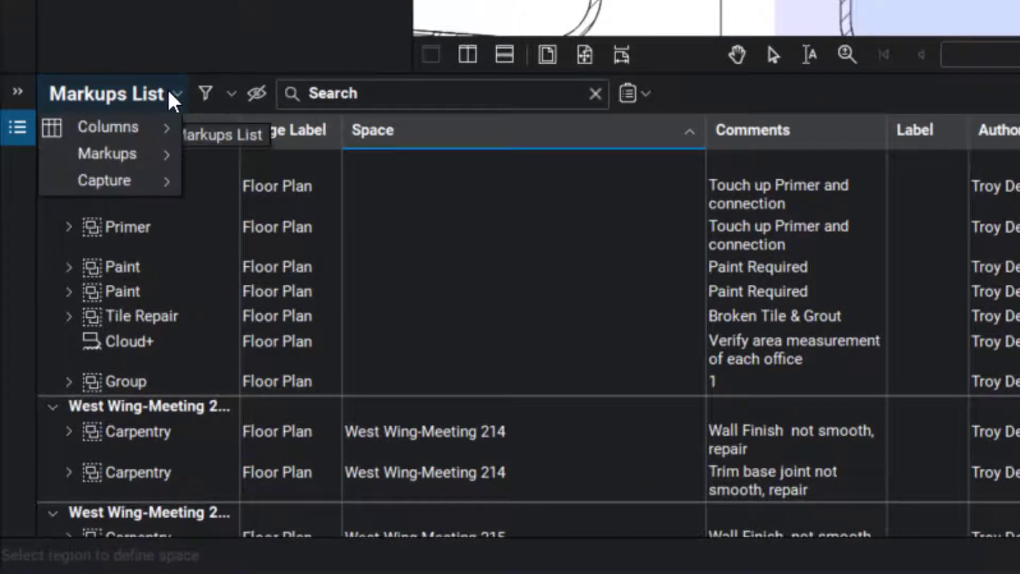
In Manage Columns, start a new custom column of type Choice
{"action": "left_click", "coordinate": [149, 169]}
{"action": "mouse_move", "coordinate": [107, 127]}
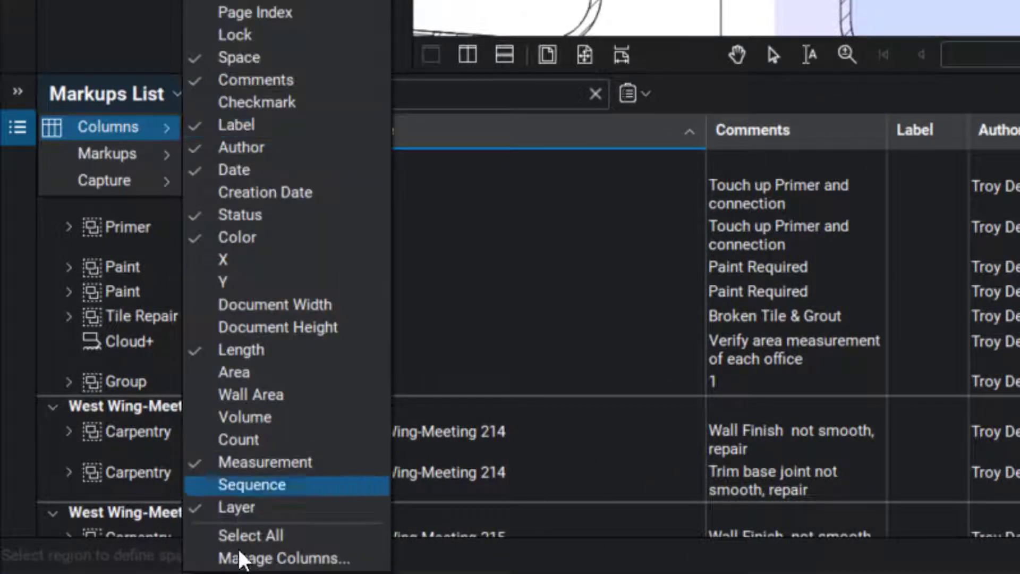
{"action": "left_click", "coordinate": [251, 559]}
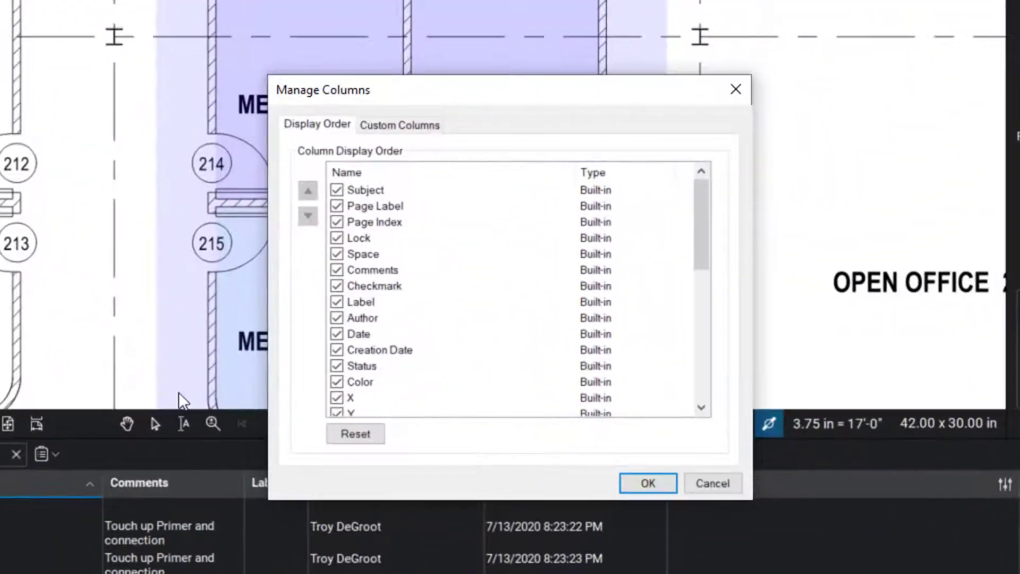
{"action": "left_click", "coordinate": [390, 126]}
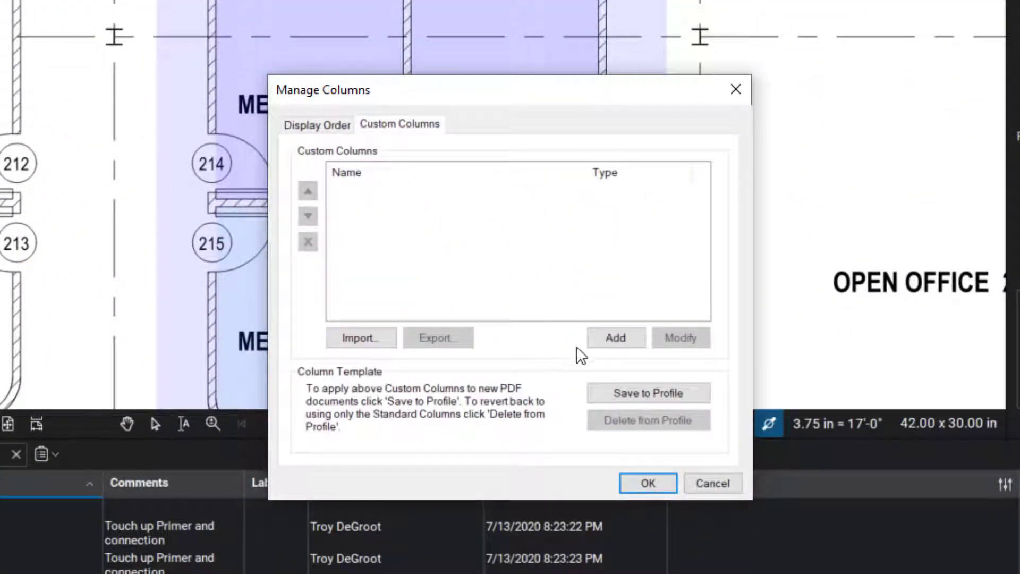
{"action": "left_click", "coordinate": [602, 341]}
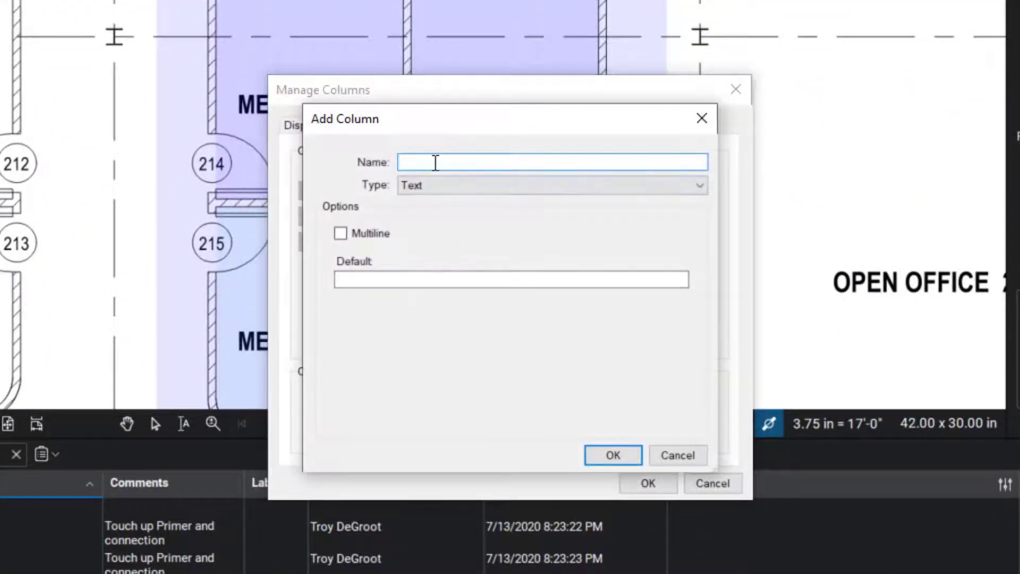
{"action": "type", "text": "Responsibility"}
{"action": "left_click", "coordinate": [436, 185]}
{"action": "left_click", "coordinate": [442, 214]}
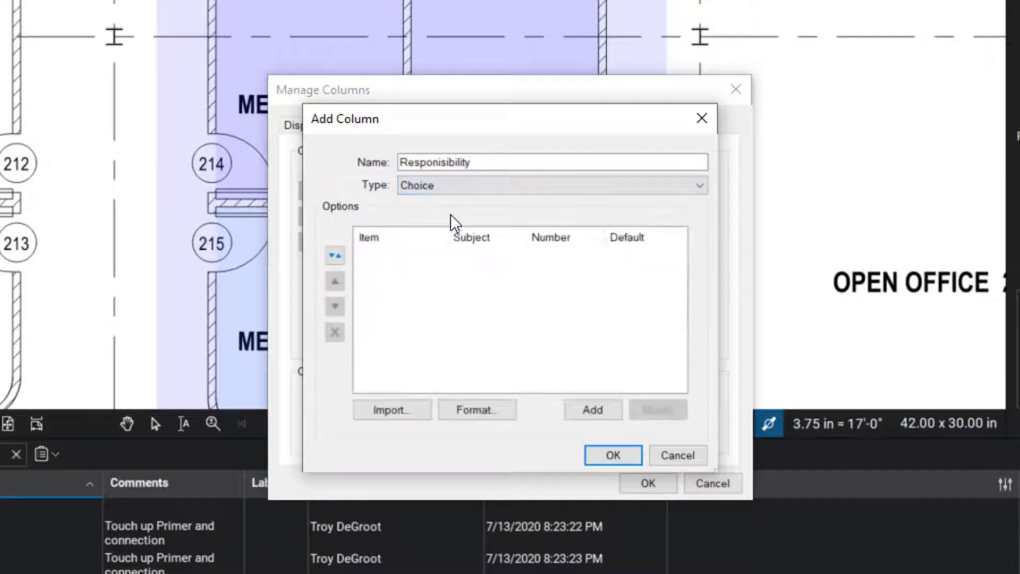
Add three named people as choices, name the column Responsibility, and apply it to the Markups List
{"action": "left_click", "coordinate": [593, 410]}
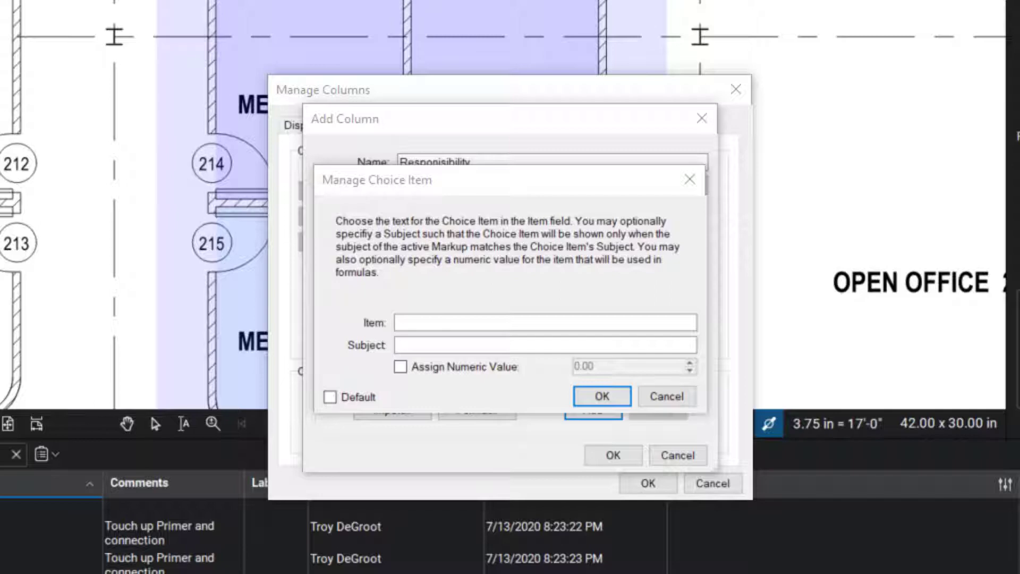
{"action": "left_click", "coordinate": [415, 324]}
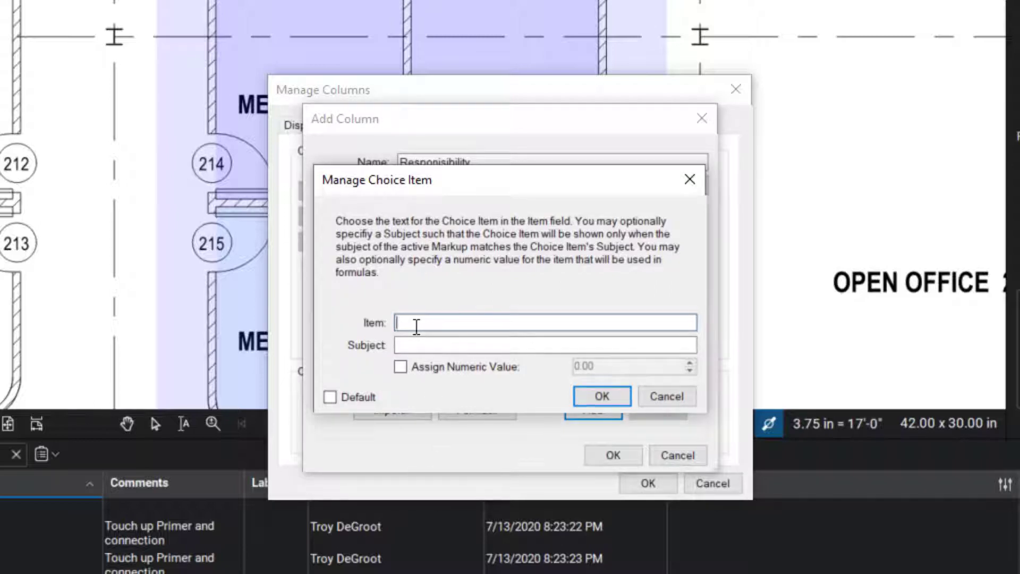
{"action": "type", "text": "Doug McLean"}
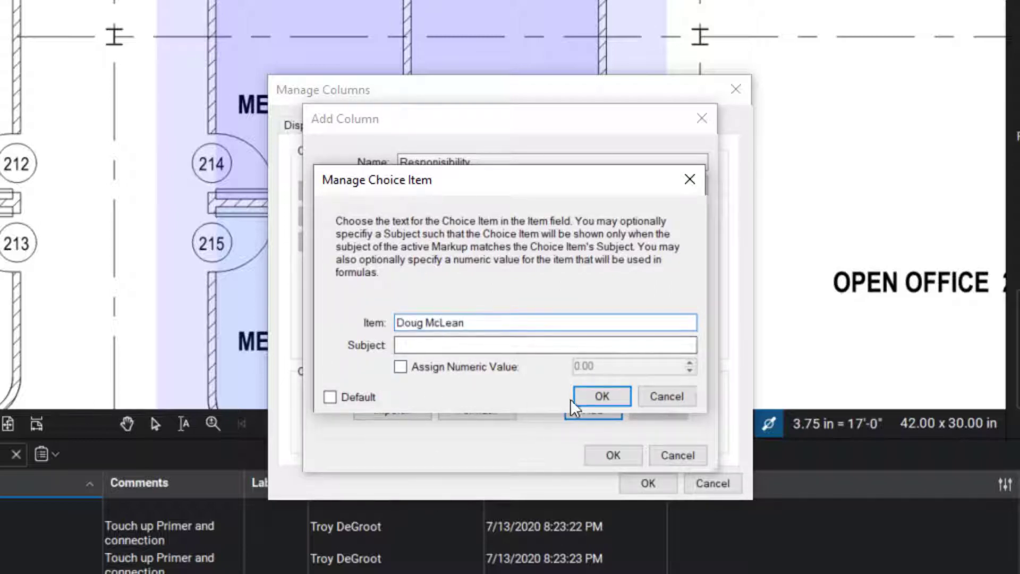
{"action": "left_click", "coordinate": [608, 398]}
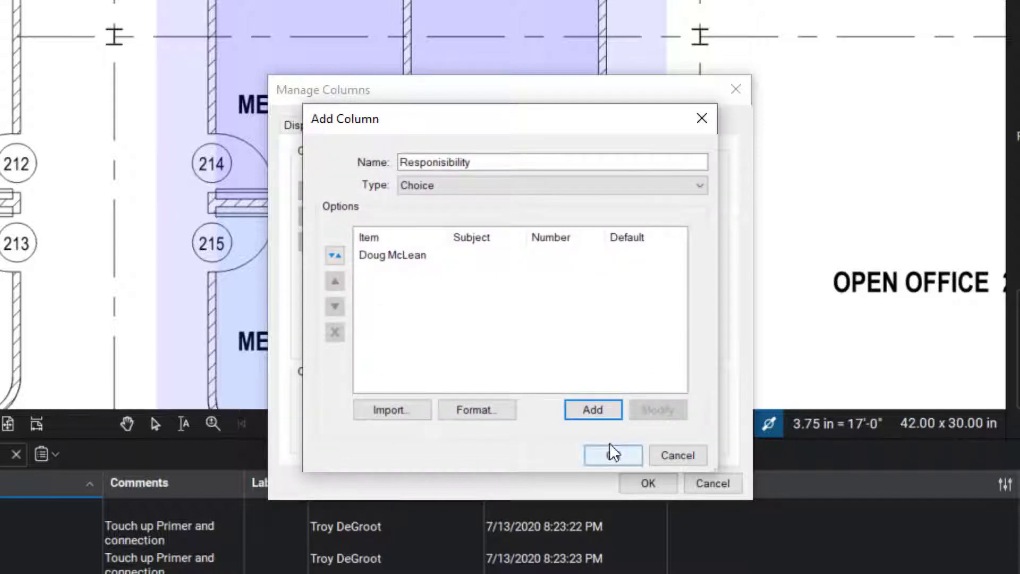
{"action": "left_click", "coordinate": [593, 411]}
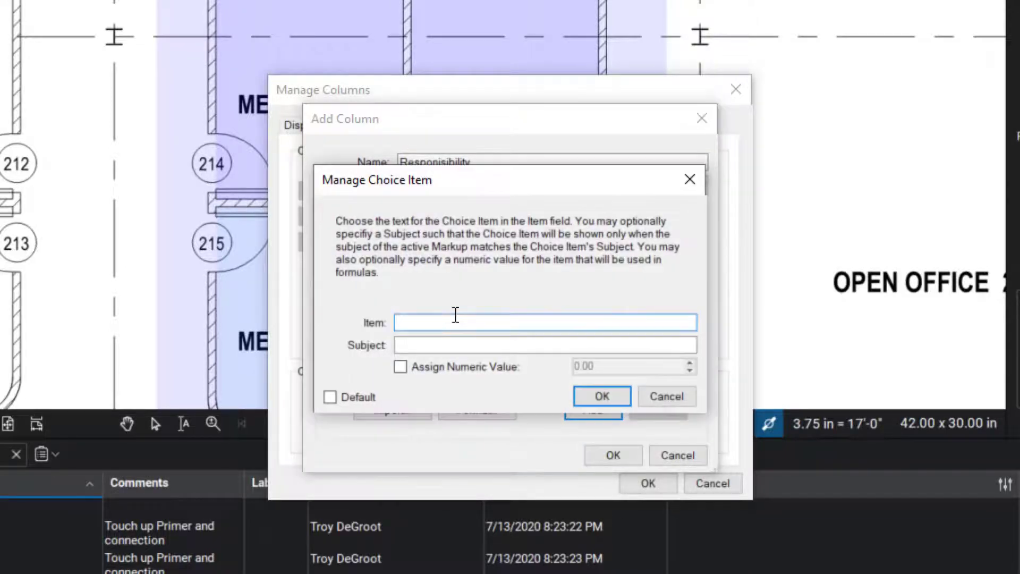
{"action": "type", "text": "Pablo Giraldo"}
{"action": "left_click", "coordinate": [605, 399]}
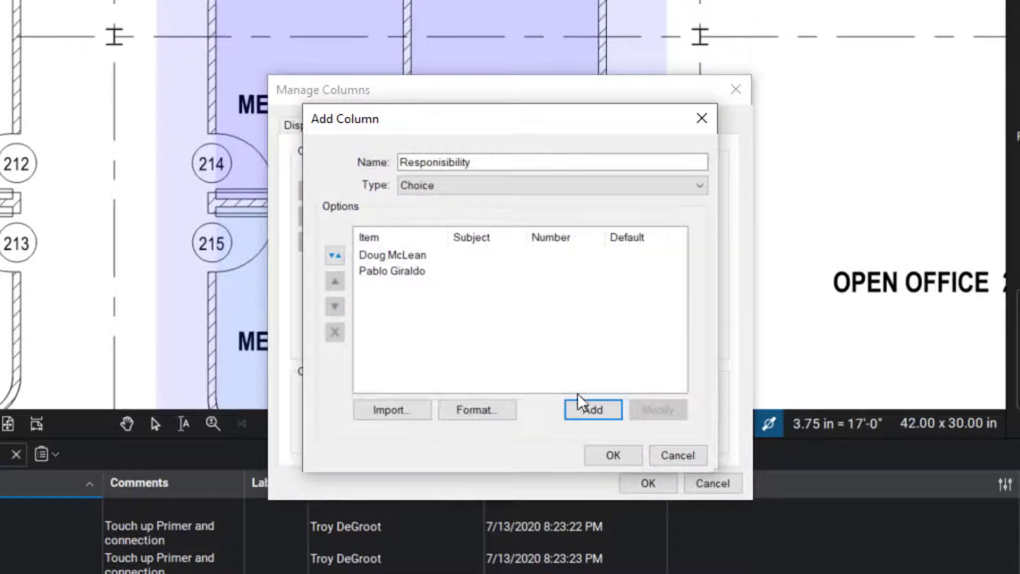
{"action": "left_click", "coordinate": [590, 410]}
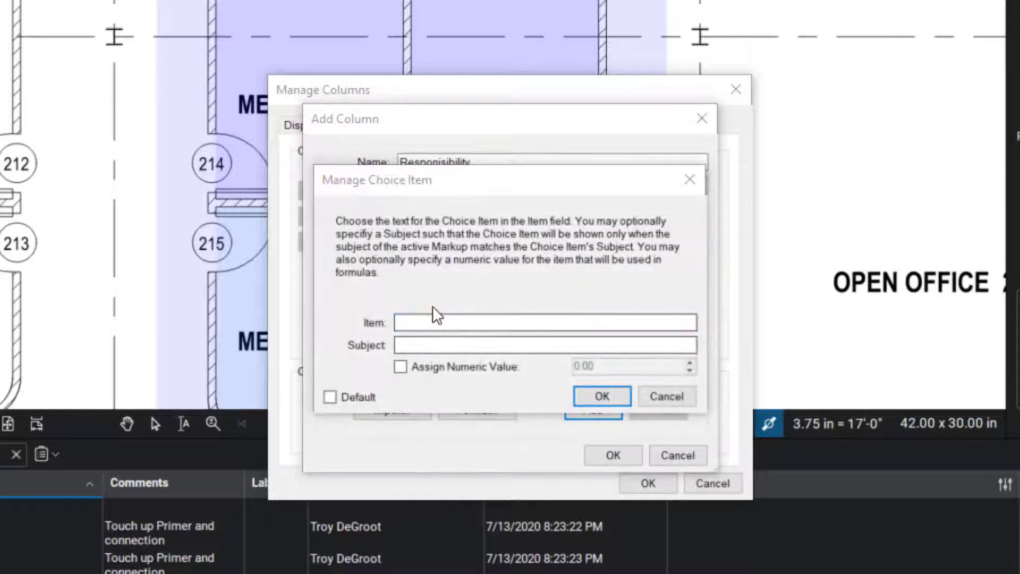
{"action": "type", "text": "Roye Arie"}
{"action": "left_click", "coordinate": [602, 397]}
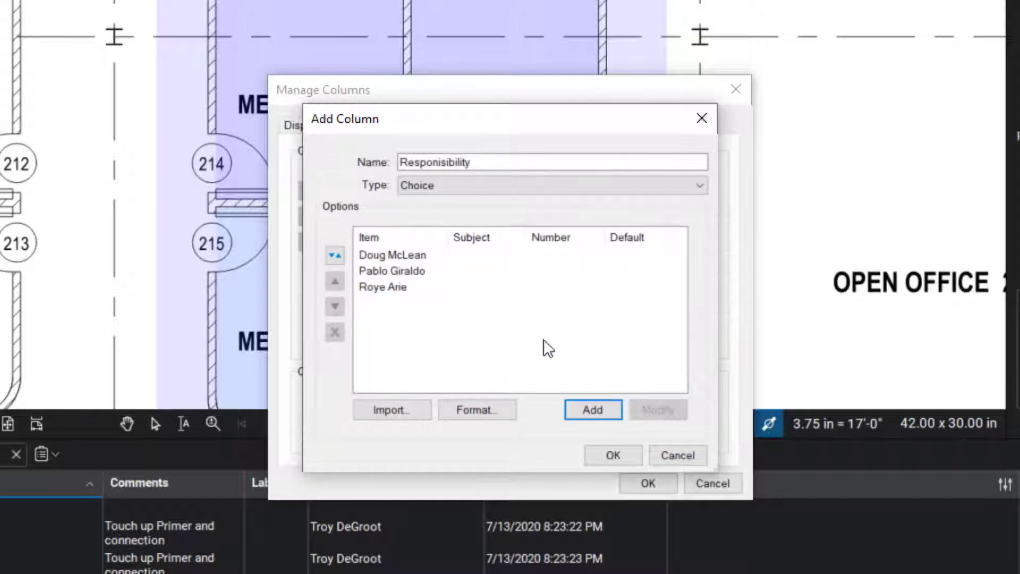
{"action": "left_click", "coordinate": [615, 455]}
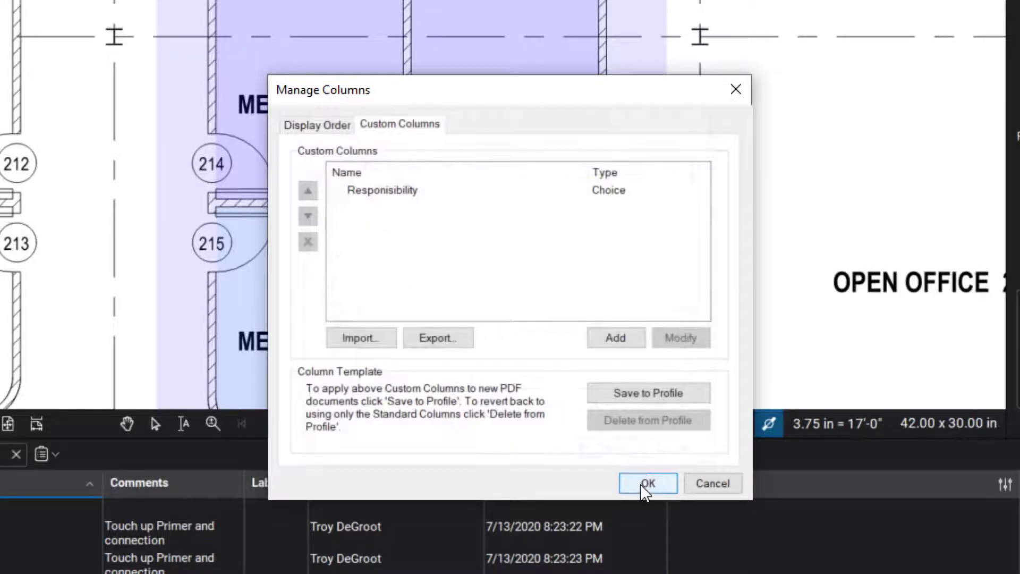
{"action": "left_click", "coordinate": [641, 481]}
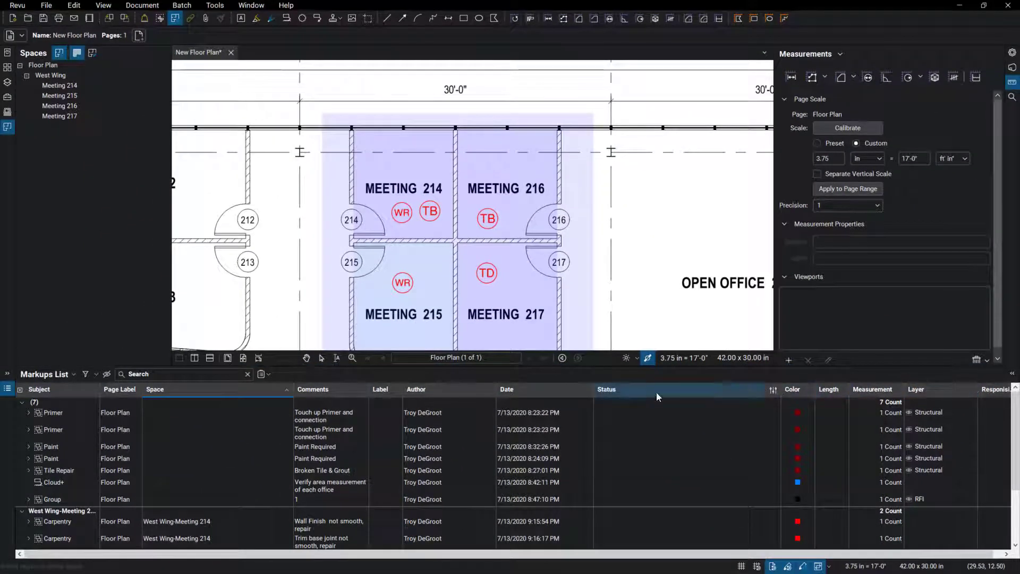
{"action": "left_click_drag", "start_coordinate": [594, 389], "coordinate": [573, 391]}
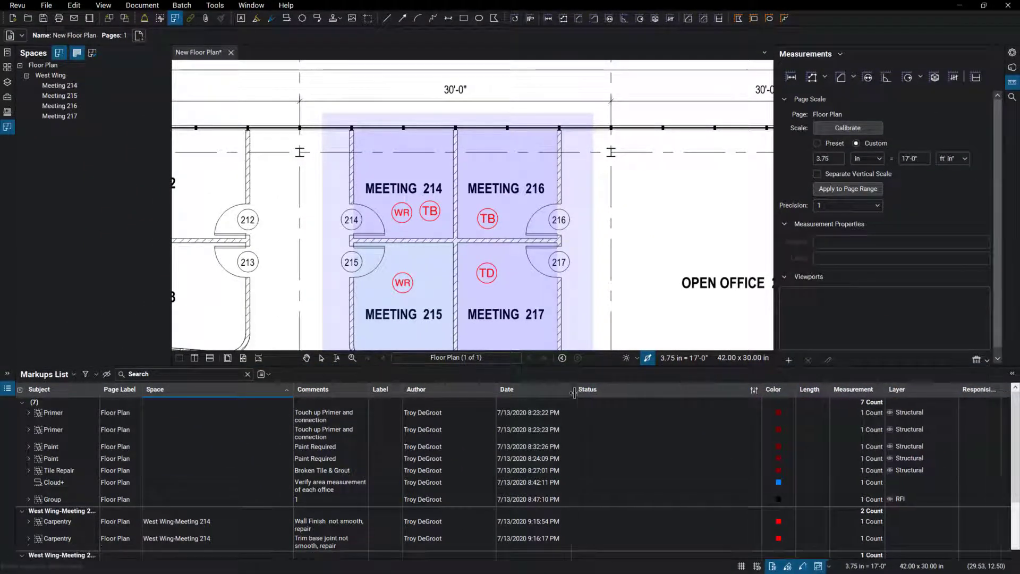
{"action": "left_click_drag", "start_coordinate": [761, 390], "coordinate": [677, 393]}
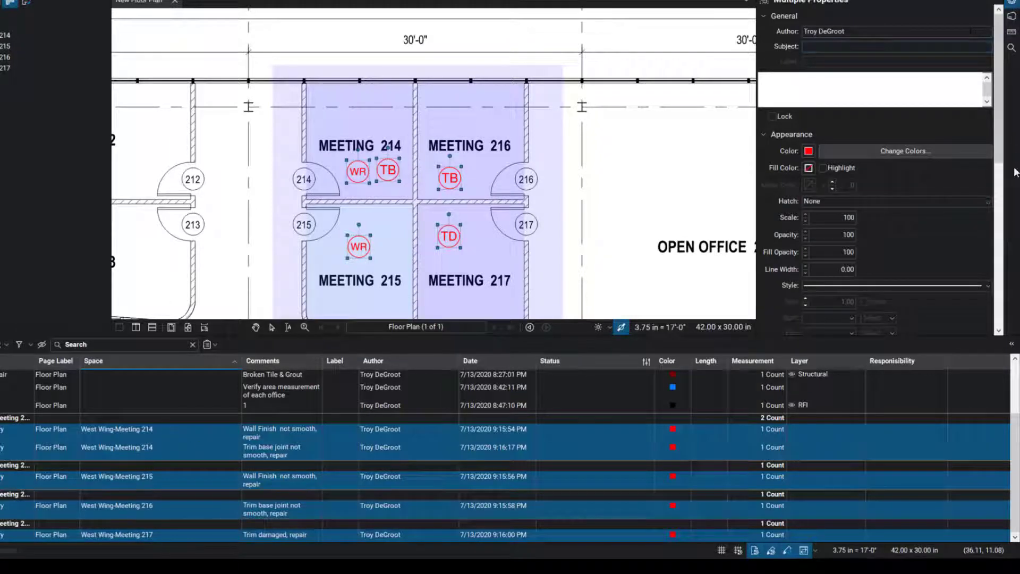
{"action": "left_click_drag", "start_coordinate": [1002, 160], "coordinate": [996, 305]}
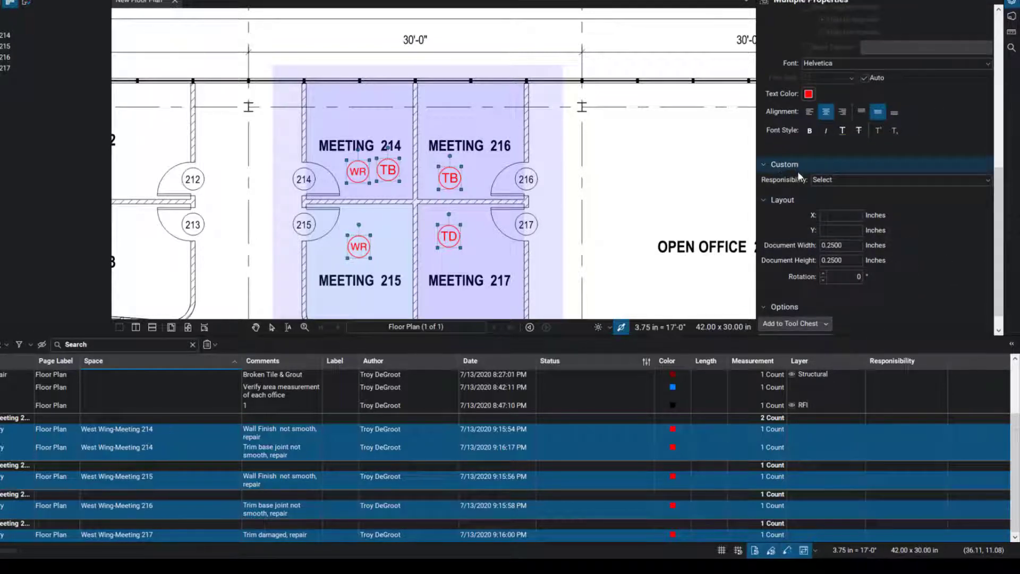
{"action": "left_click", "coordinate": [985, 180]}
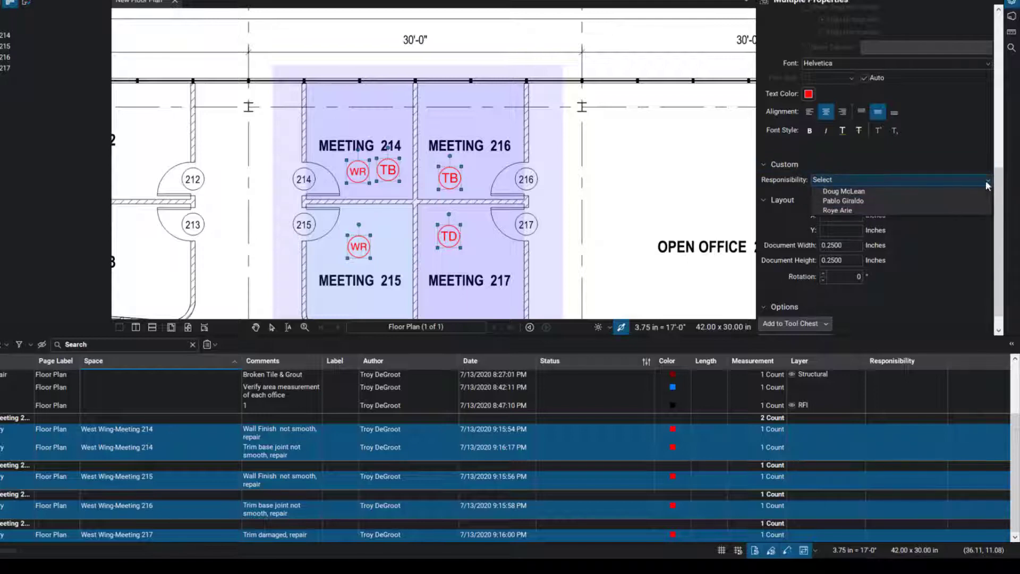
{"action": "left_click", "coordinate": [903, 192]}
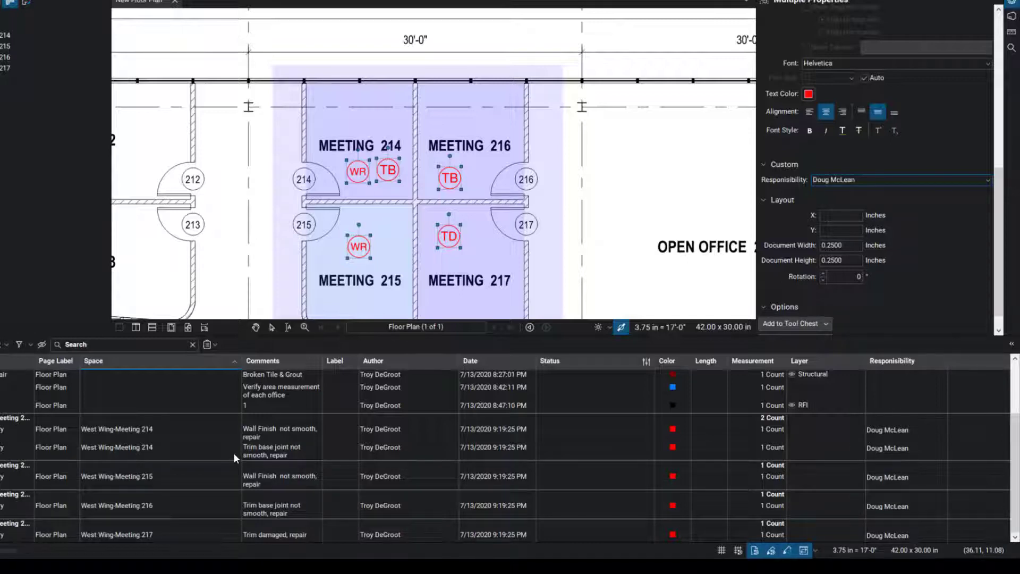
{"action": "scroll", "coordinate": [315, 460], "scroll_direction": "up", "scroll_amount": 3}
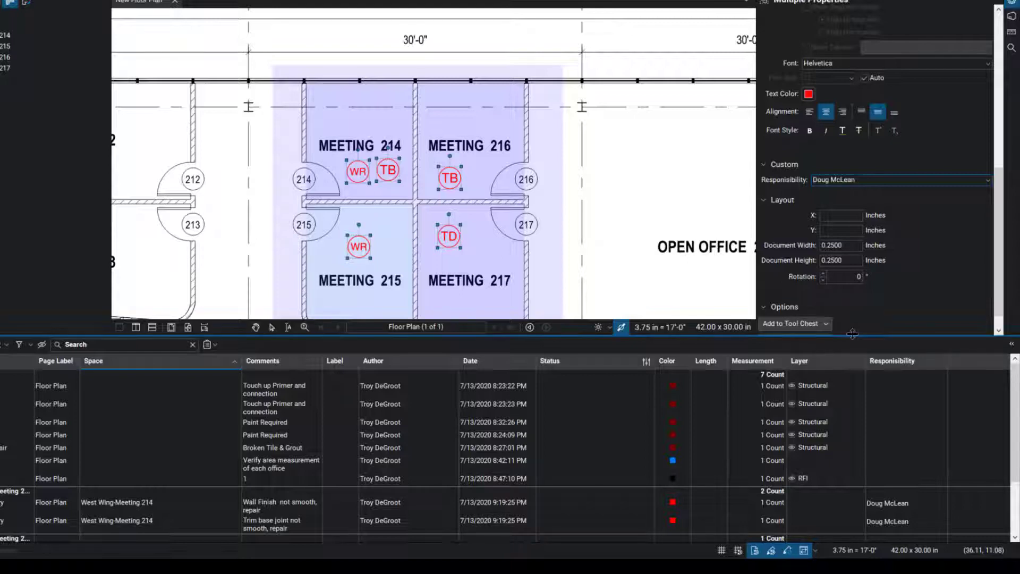
{"action": "left_click", "coordinate": [894, 363]}
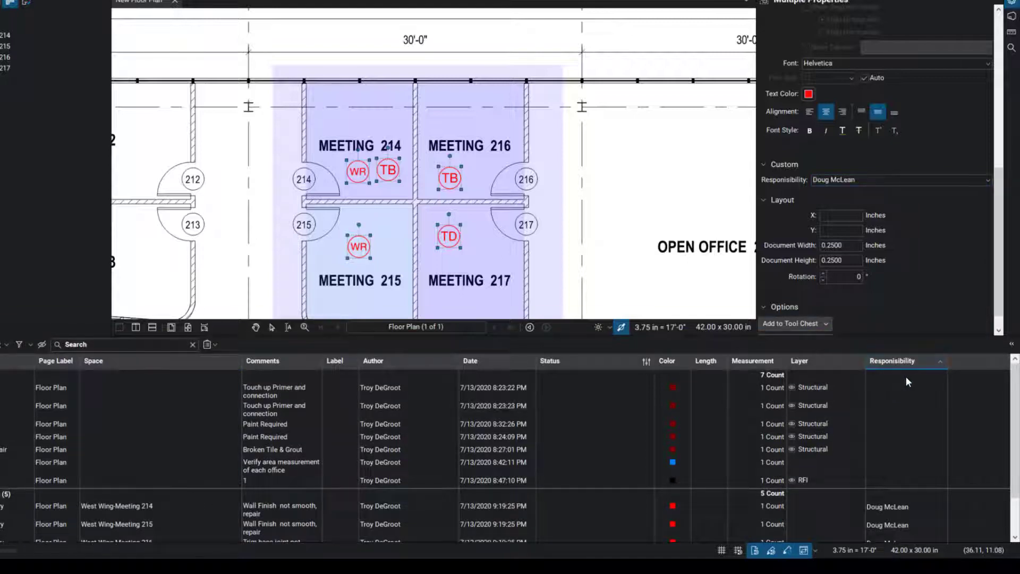
{"action": "left_click", "coordinate": [906, 360]}
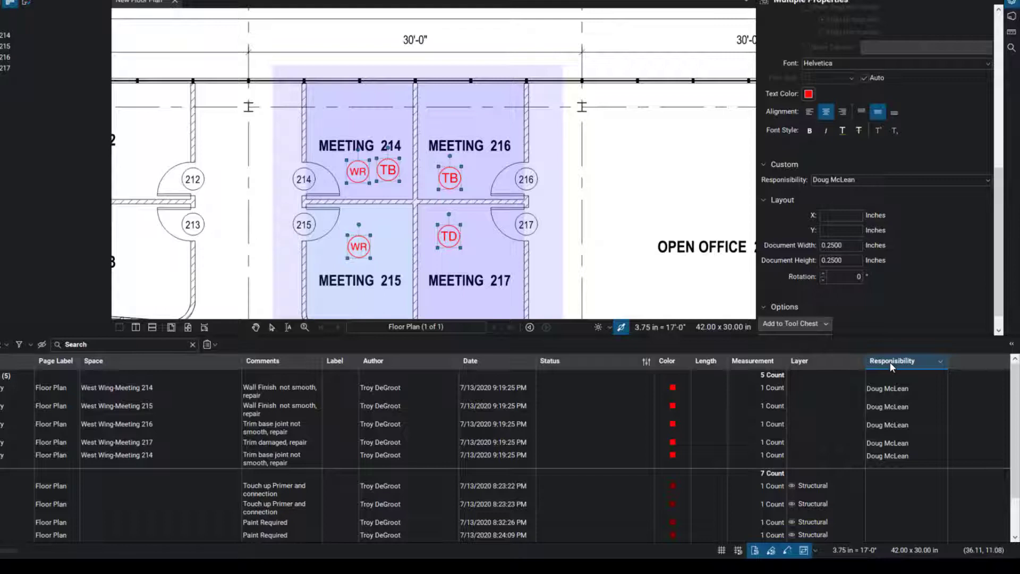
{"action": "left_click", "coordinate": [18, 344]}
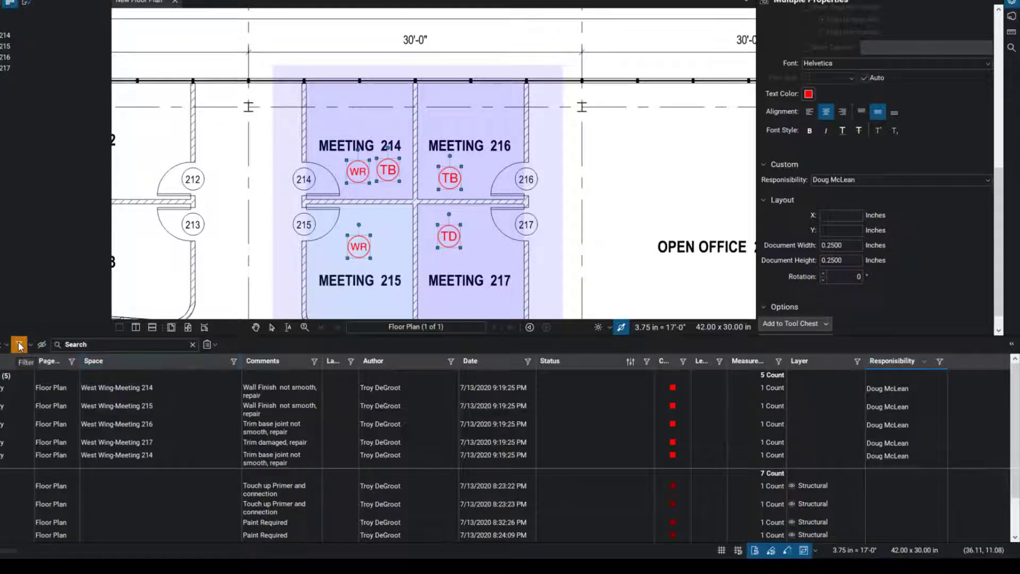
{"action": "left_click", "coordinate": [939, 361]}
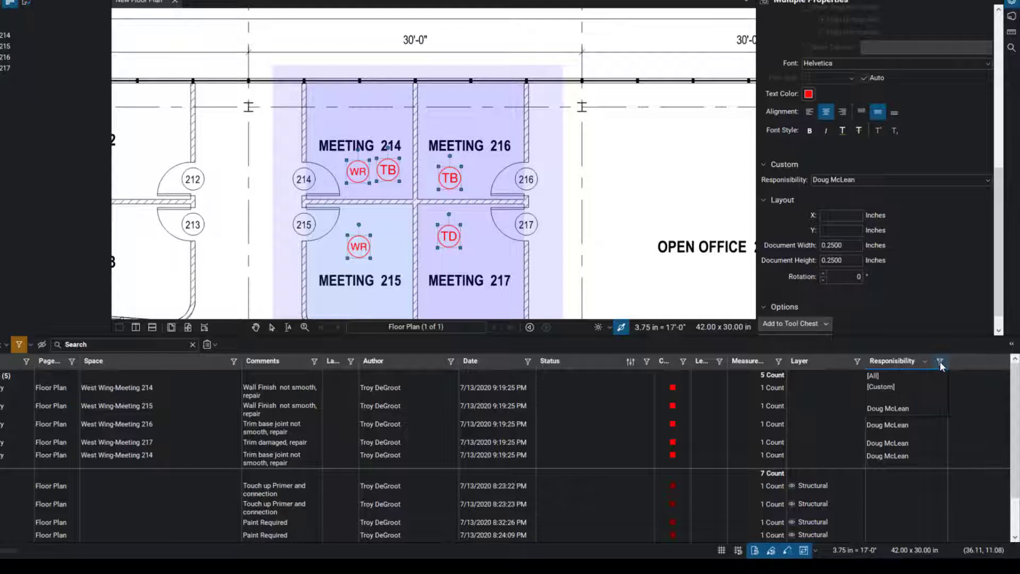
{"action": "left_click", "coordinate": [897, 408]}
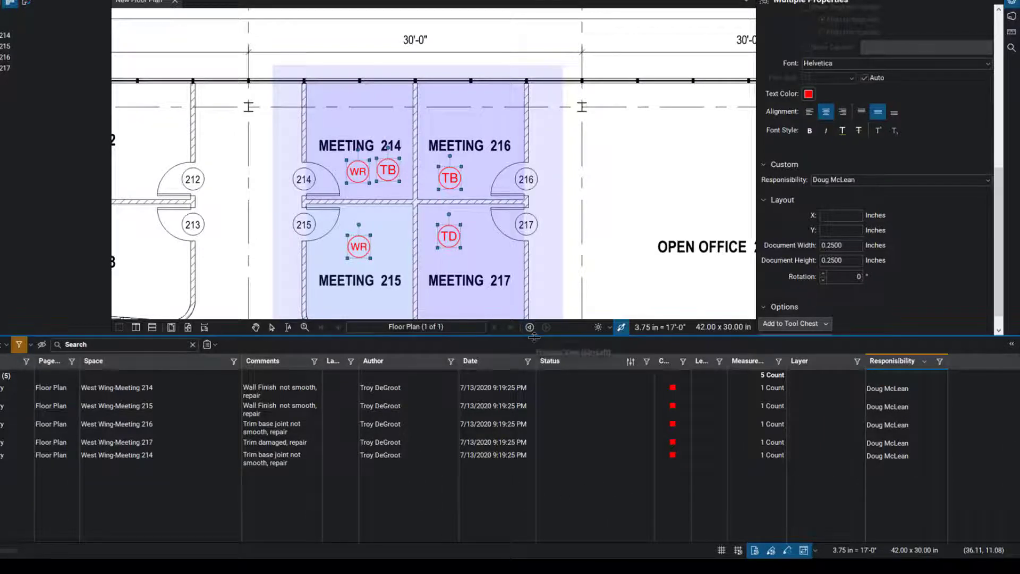
{"action": "left_click_drag", "start_coordinate": [526, 336], "coordinate": [524, 443]}
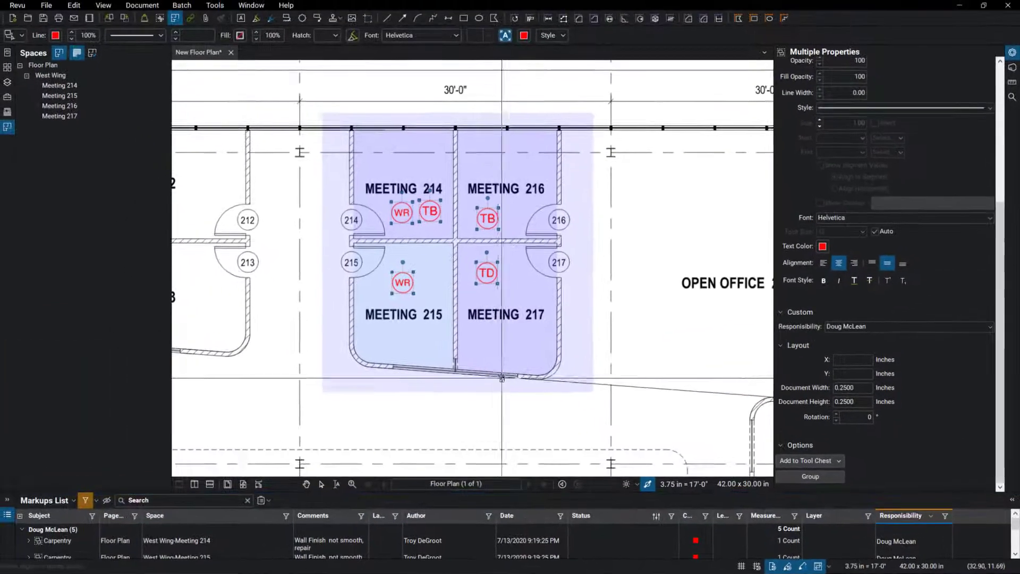
{"action": "scroll", "coordinate": [413, 368], "scroll_direction": "down", "scroll_amount": 5}
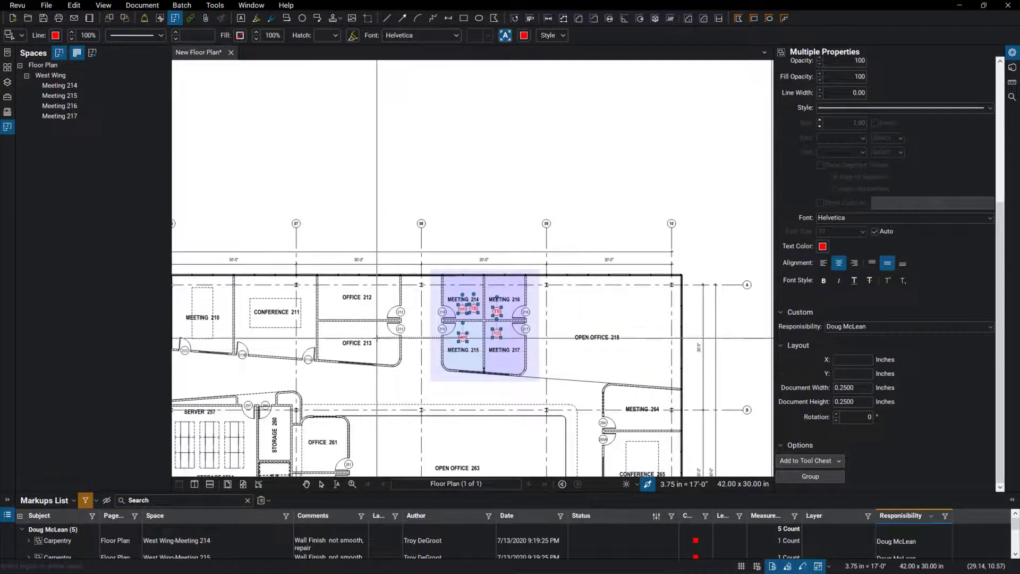
Pan the floor plan and raise the Markups List splitter so all five carpentry rows for Meetings 214–217 show
{"action": "mouse_move", "coordinate": [377, 339]}
{"action": "left_mouse_down"}
{"action": "mouse_move", "coordinate": [431, 319]}
{"action": "mouse_move", "coordinate": [403, 337]}
{"action": "left_mouse_up"}
{"action": "scroll", "coordinate": [403, 337], "scroll_direction": "up", "scroll_amount": 2}
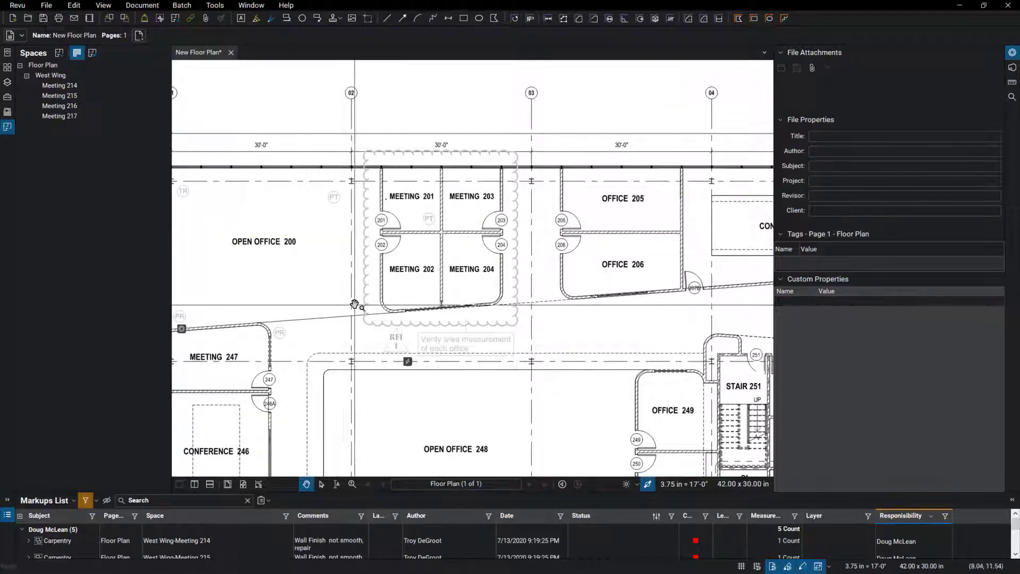
{"action": "scroll", "coordinate": [353, 304], "scroll_direction": "down", "scroll_amount": 3}
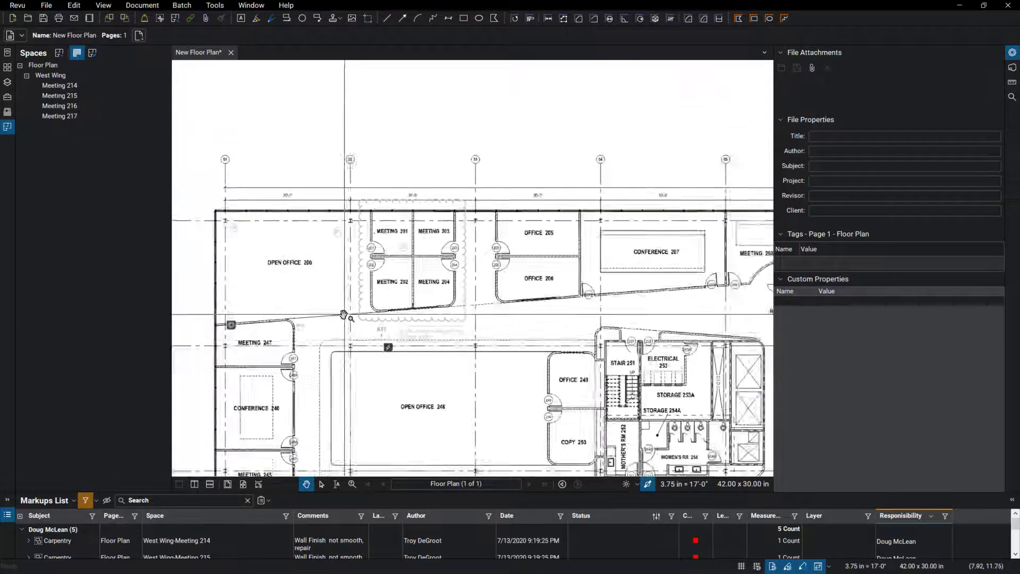
{"action": "scroll", "coordinate": [489, 307], "scroll_direction": "up", "scroll_amount": 3}
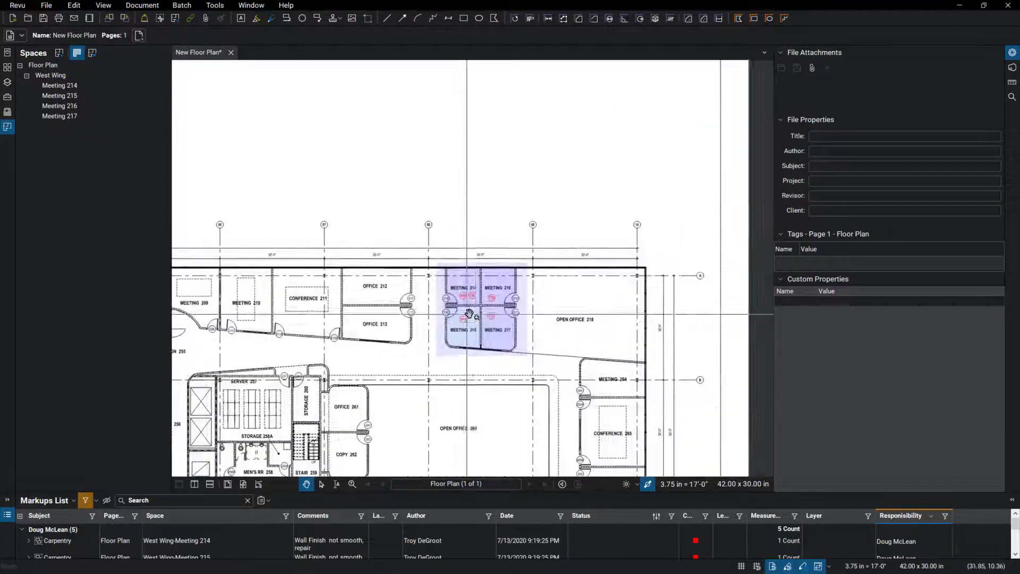
{"action": "scroll", "coordinate": [477, 312], "scroll_direction": "up", "scroll_amount": 1}
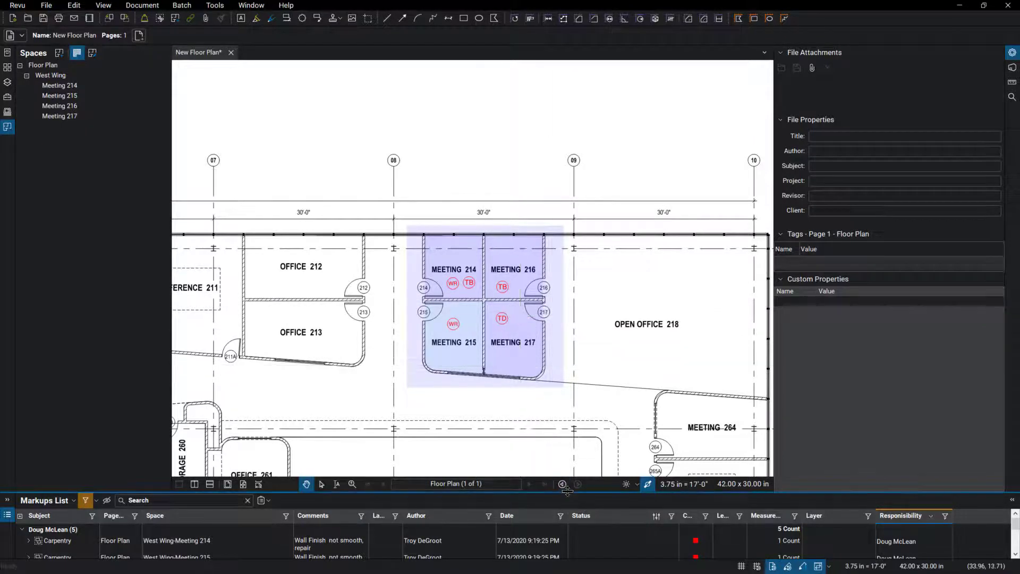
{"action": "left_click_drag", "start_coordinate": [565, 492], "coordinate": [548, 404]}
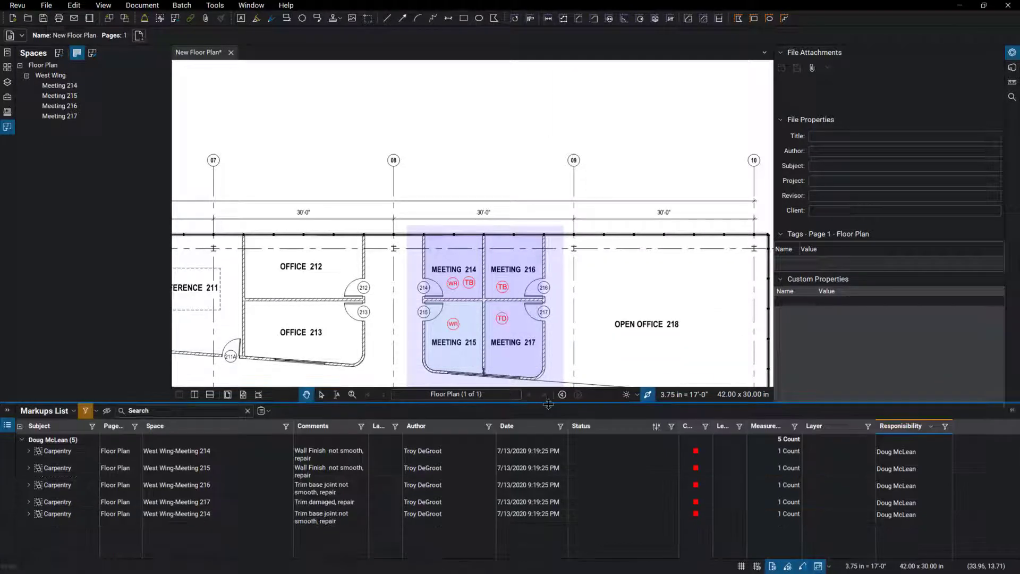
Mark the Meeting 214 wall finish, Meeting 215 and Meeting 216 punch items as Completed
{"action": "left_click", "coordinate": [619, 454]}
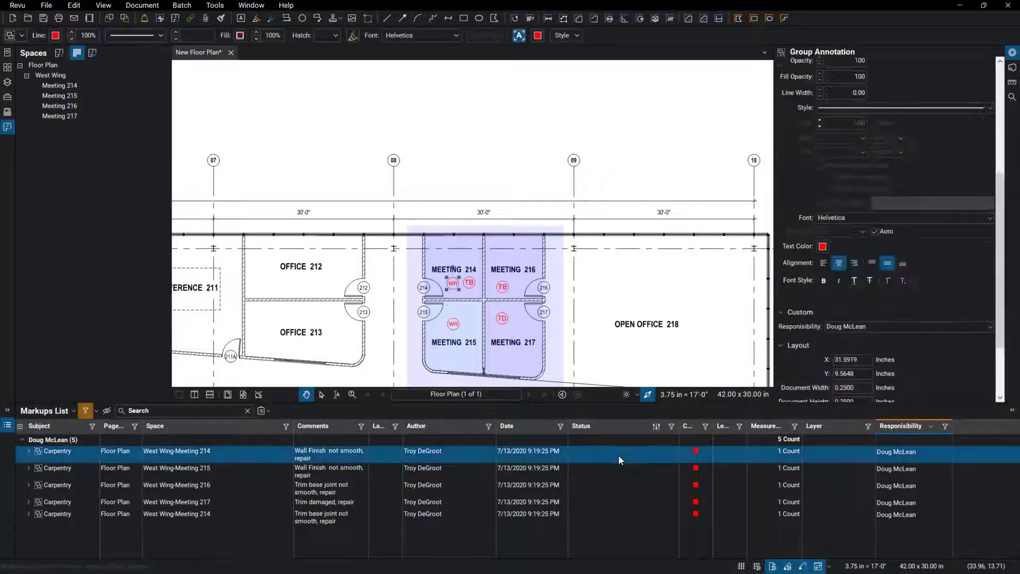
{"action": "left_click", "coordinate": [618, 455]}
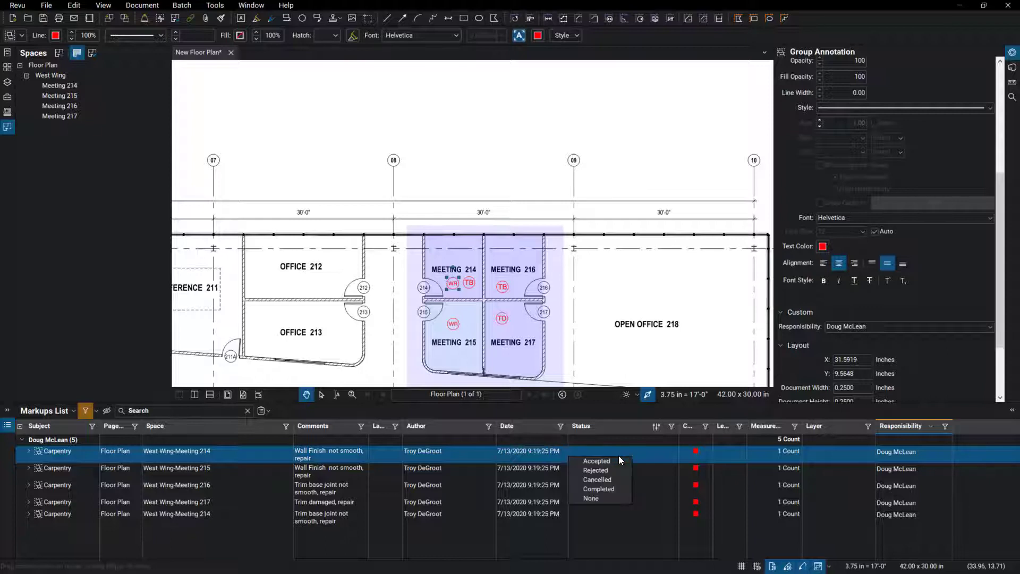
{"action": "left_click", "coordinate": [617, 488]}
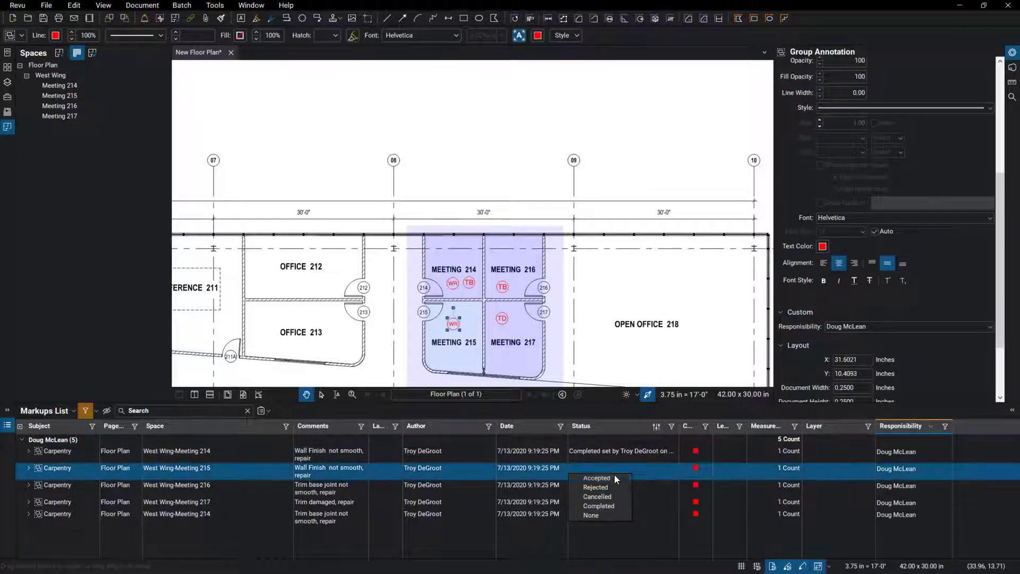
{"action": "left_click", "coordinate": [613, 504]}
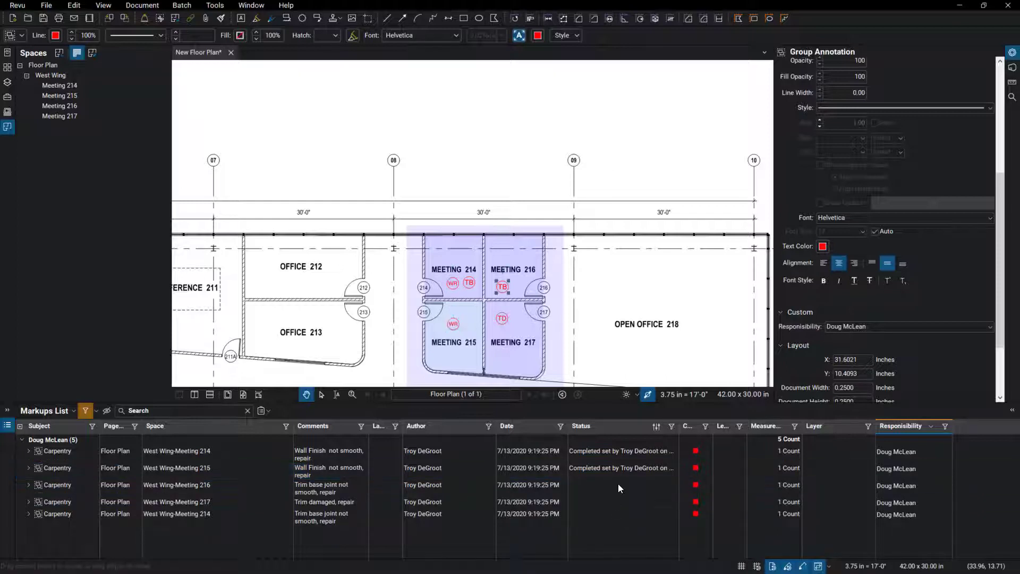
{"action": "left_click", "coordinate": [619, 484]}
{"action": "left_click", "coordinate": [615, 523]}
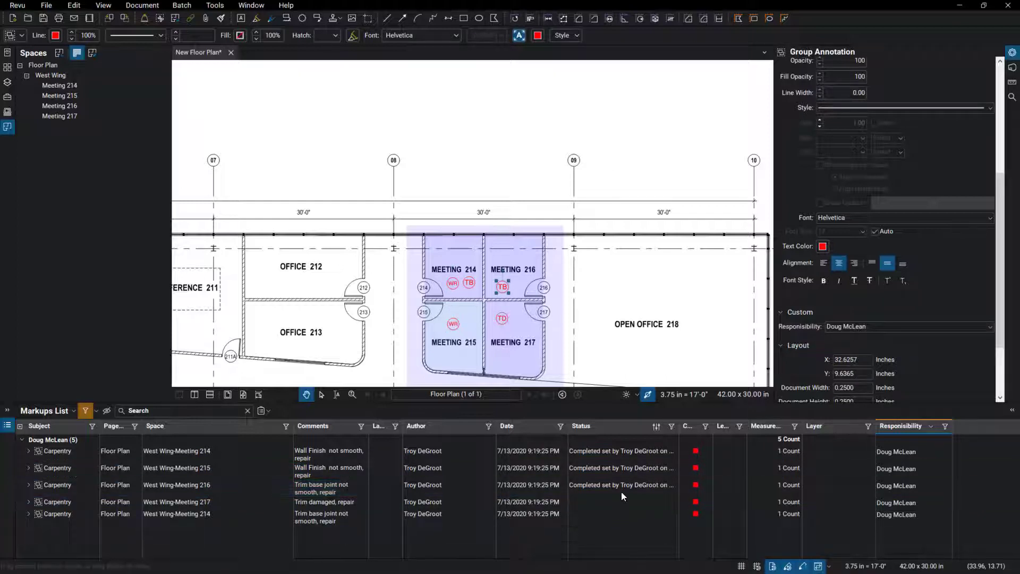
Filter Status to blank, mark the Meeting 217 trim damaged item Completed, then show all statuses again
{"action": "left_click", "coordinate": [670, 426]}
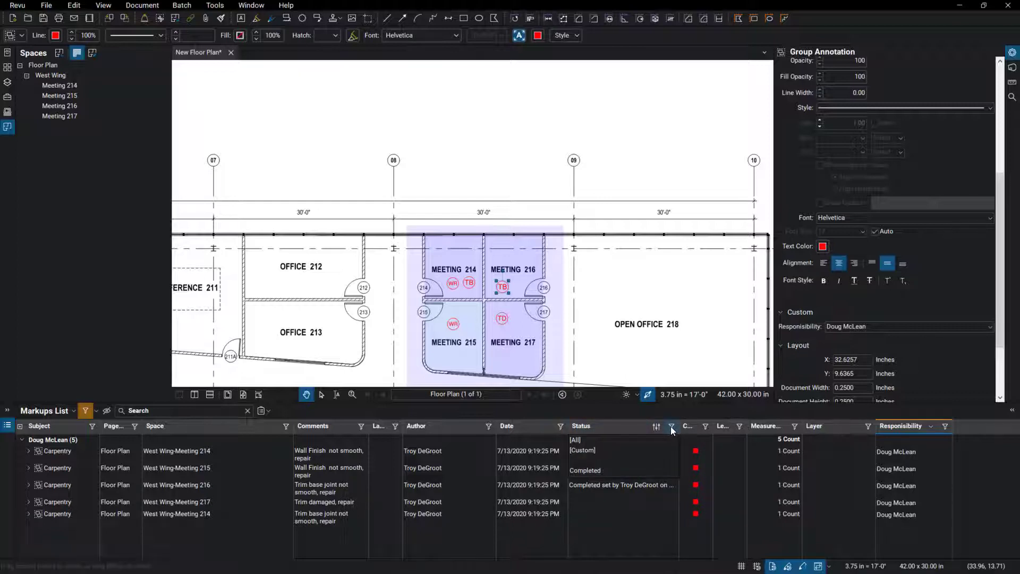
{"action": "left_click", "coordinate": [605, 460]}
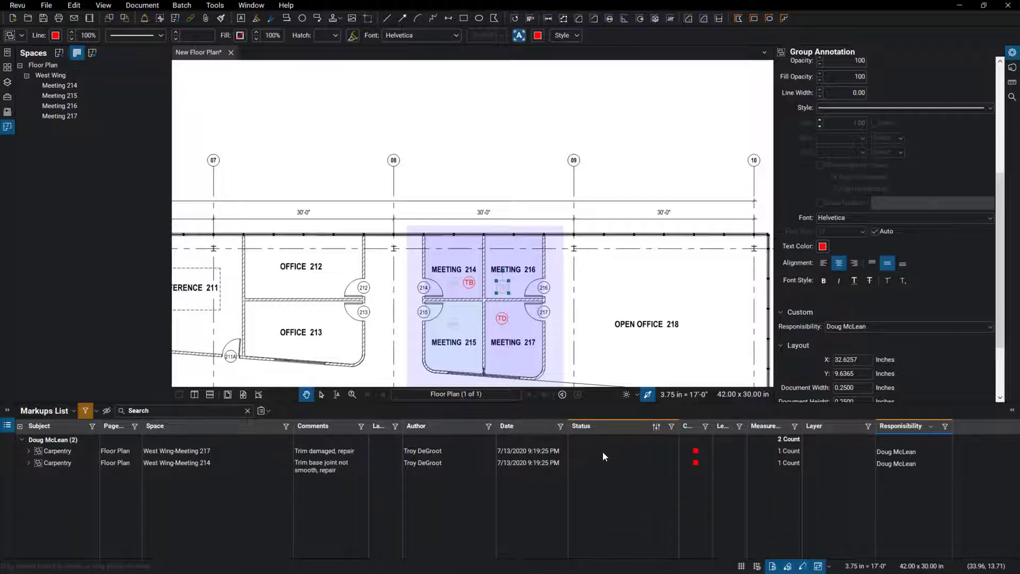
{"action": "left_click", "coordinate": [603, 452]}
{"action": "left_click", "coordinate": [603, 452]}
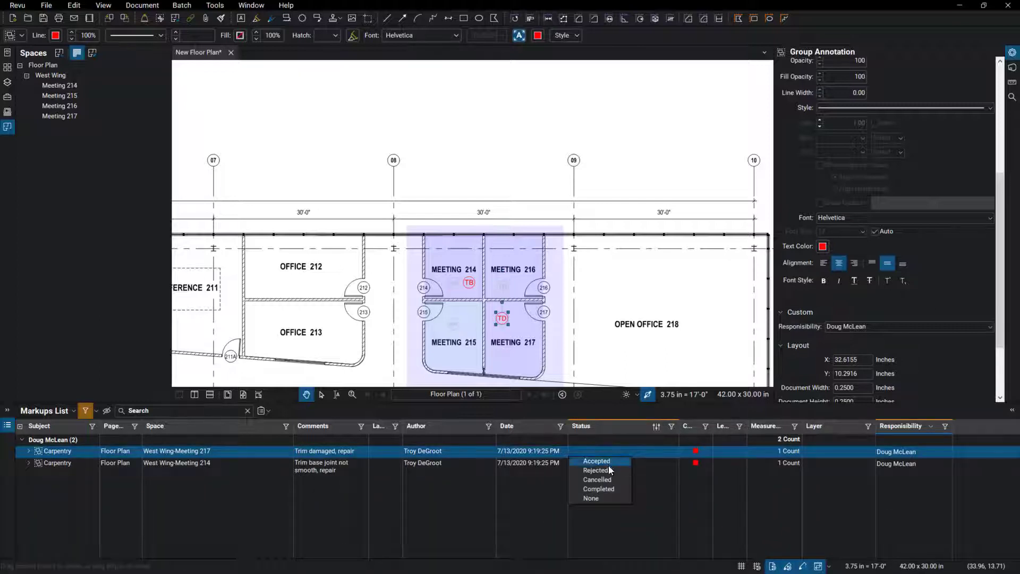
{"action": "left_click", "coordinate": [604, 488]}
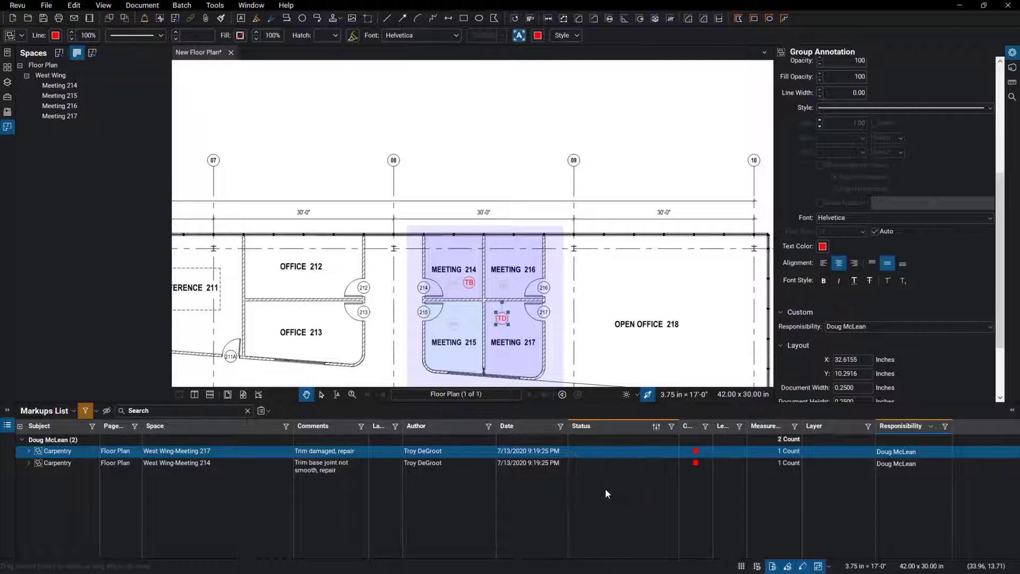
{"action": "left_click", "coordinate": [669, 426]}
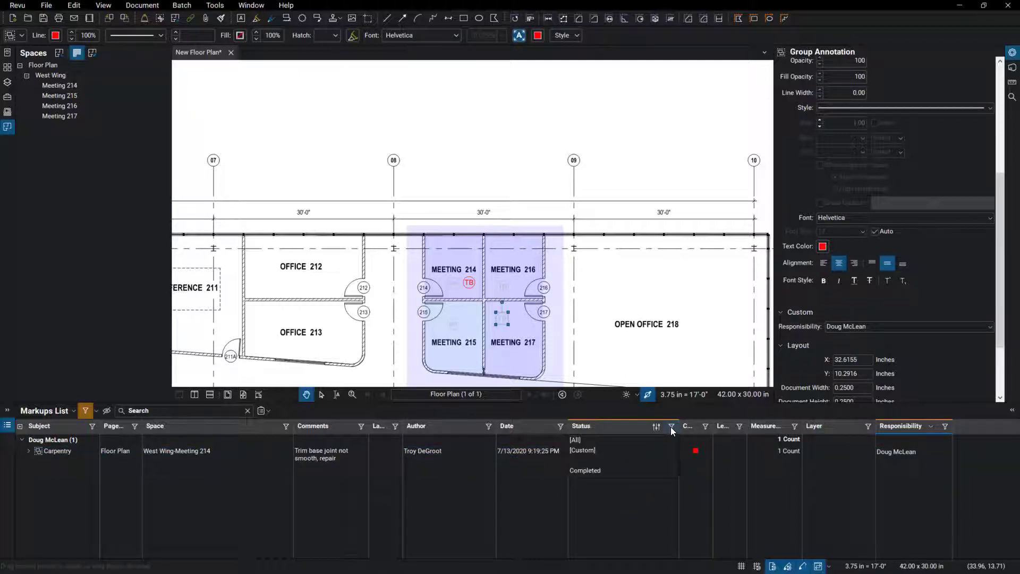
{"action": "left_click", "coordinate": [589, 442]}
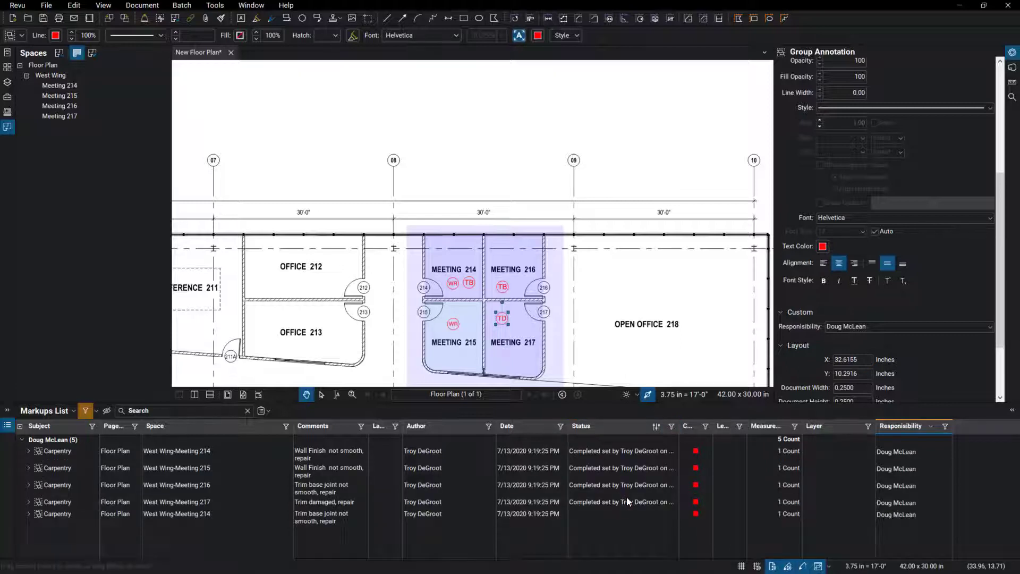
Widen the Status column and set the Meeting 214 wall finish item to Rejected
{"action": "left_click_drag", "start_coordinate": [678, 427], "coordinate": [718, 427]}
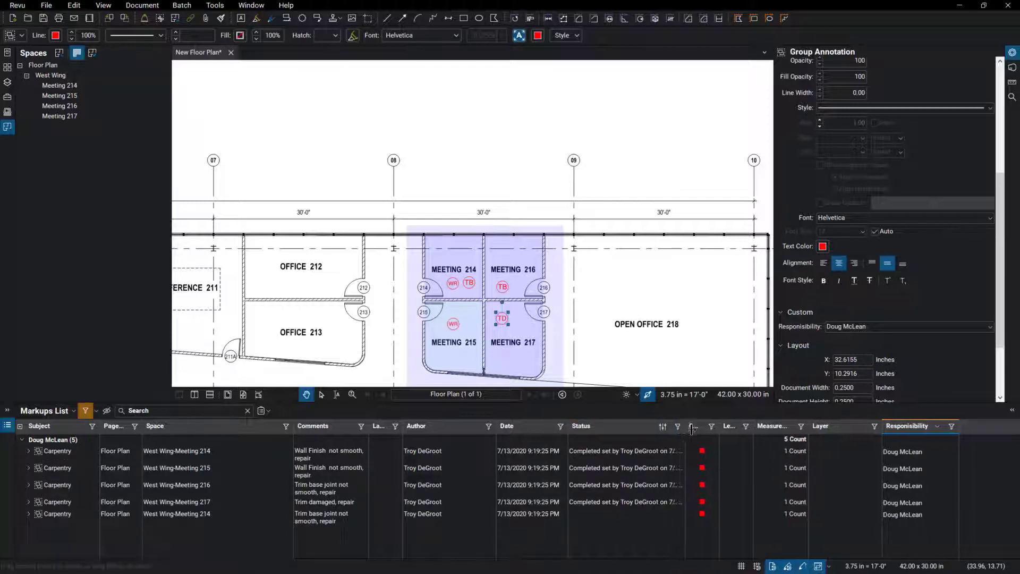
{"action": "left_click", "coordinate": [602, 452]}
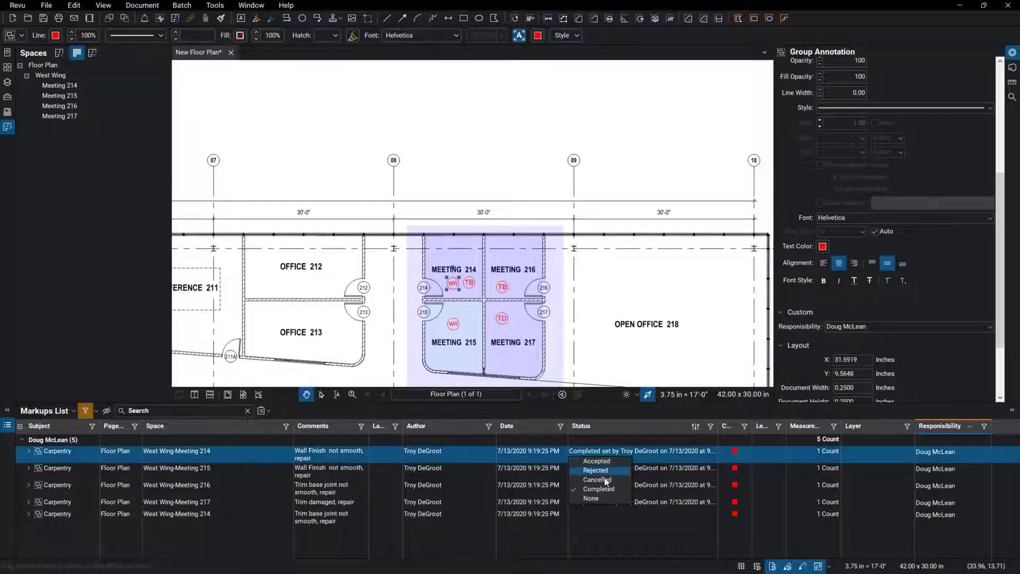
{"action": "left_click", "coordinate": [599, 471]}
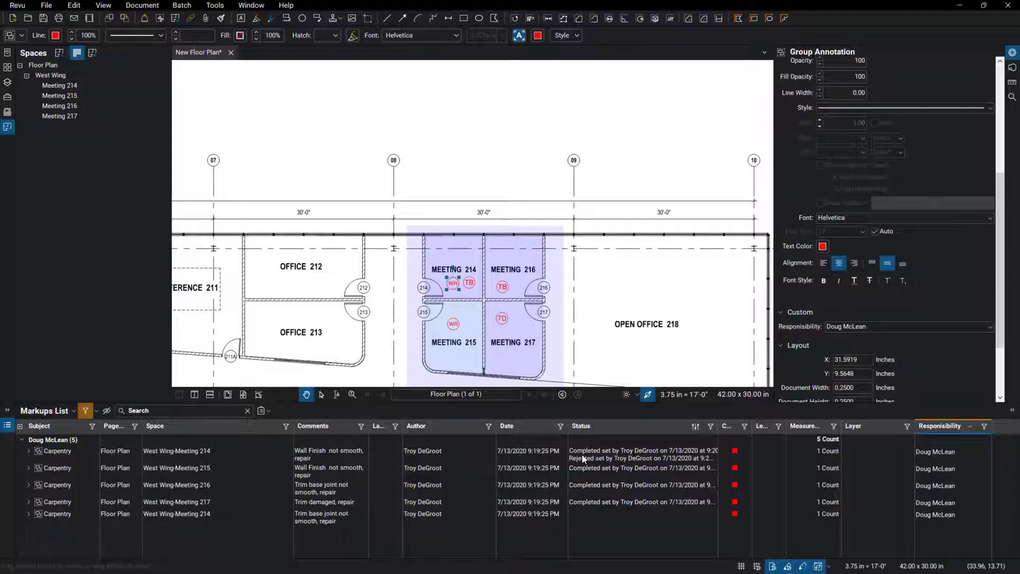
Reply to the Meeting 214 wall finish item with "This install is broken, please replace"
{"action": "right_click", "coordinate": [582, 460]}
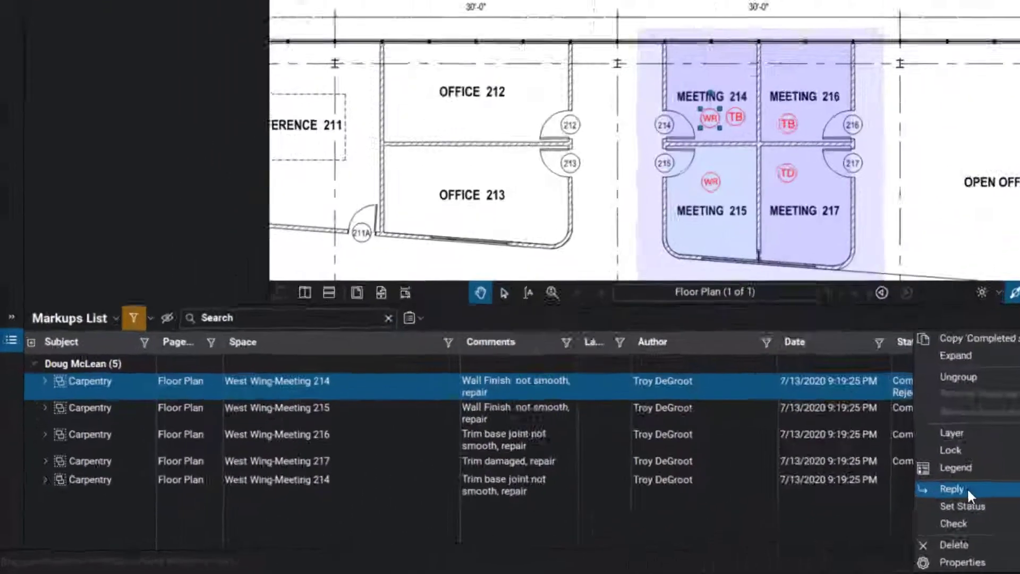
{"action": "left_click", "coordinate": [610, 519]}
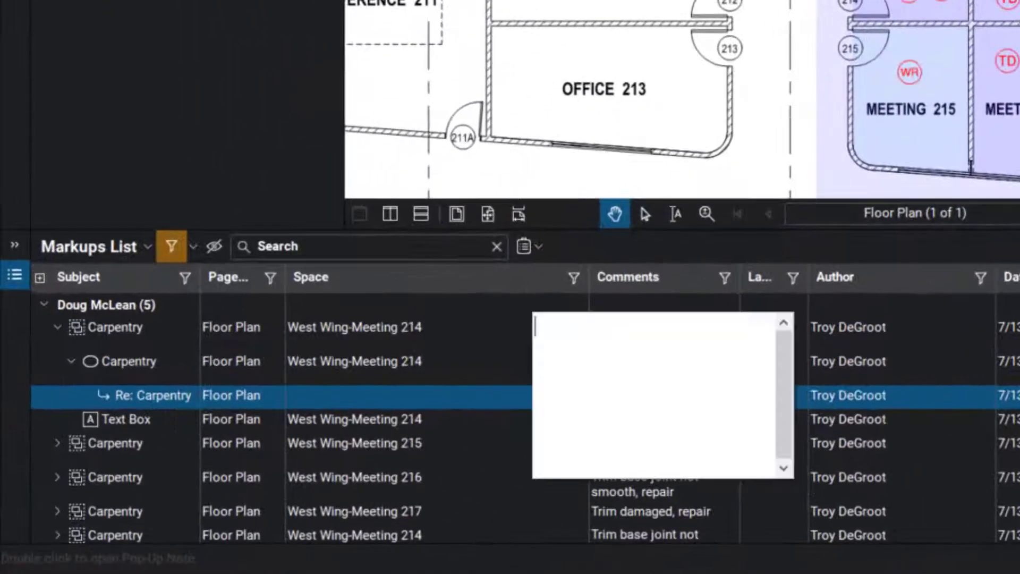
{"action": "type", "text": "This install is broken, please replace"}
{"action": "left_click", "coordinate": [461, 484]}
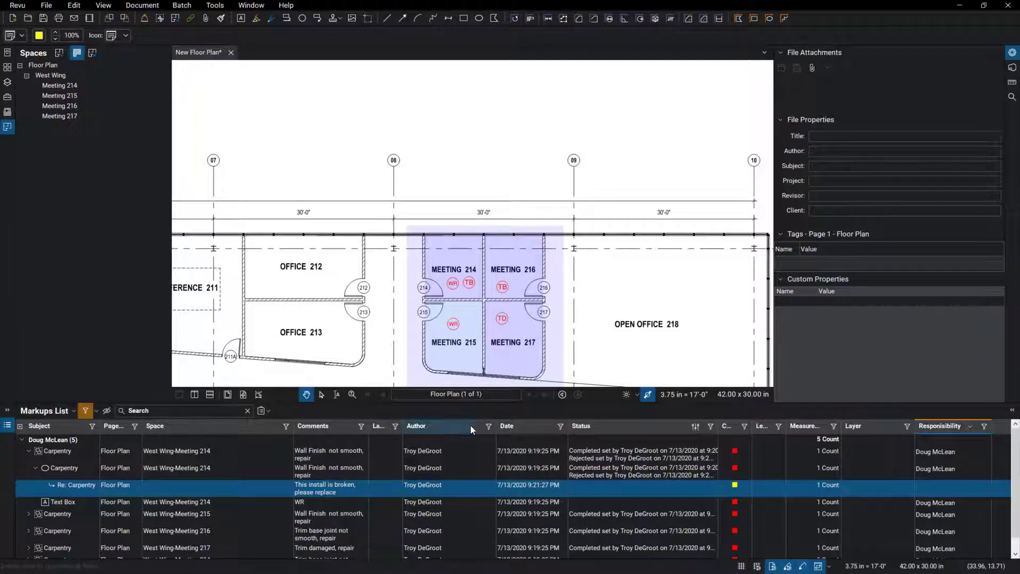
Collapse the Markups List and pick the Legend tool from the Structure Punch tool set
{"action": "left_click_drag", "start_coordinate": [485, 403], "coordinate": [458, 433]}
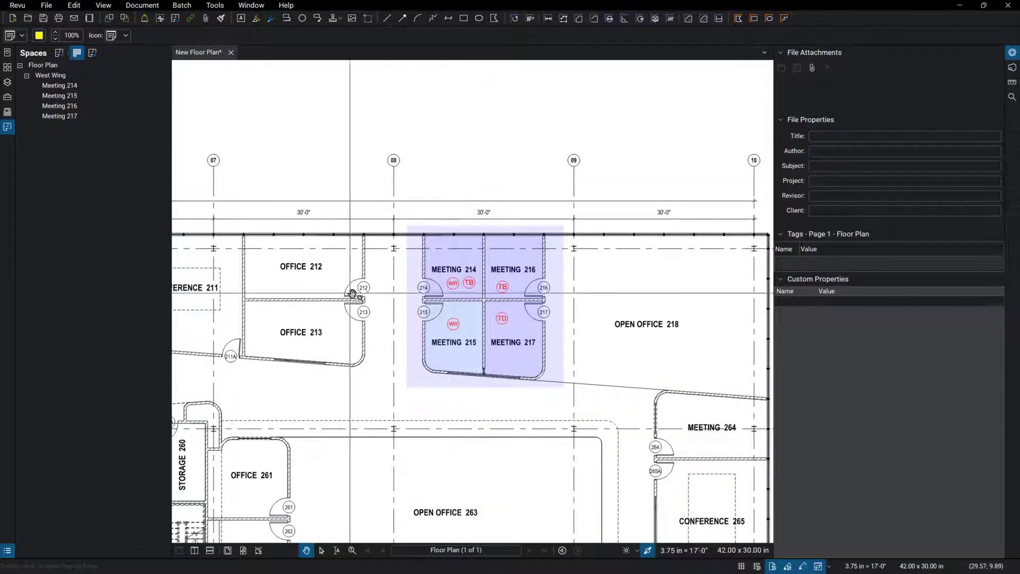
{"action": "scroll", "coordinate": [402, 295], "scroll_direction": "down", "scroll_amount": 2}
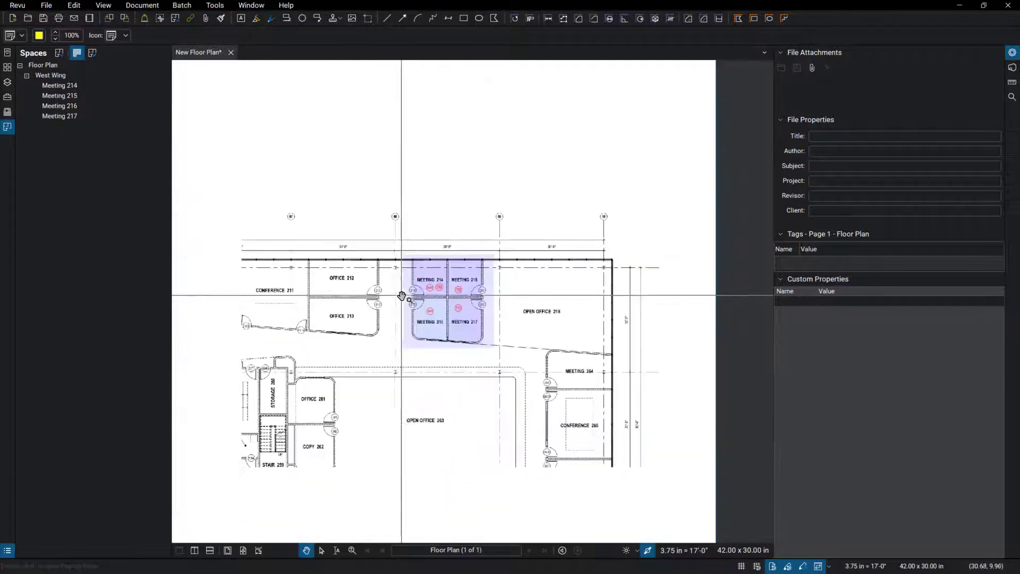
{"action": "left_click", "coordinate": [8, 99]}
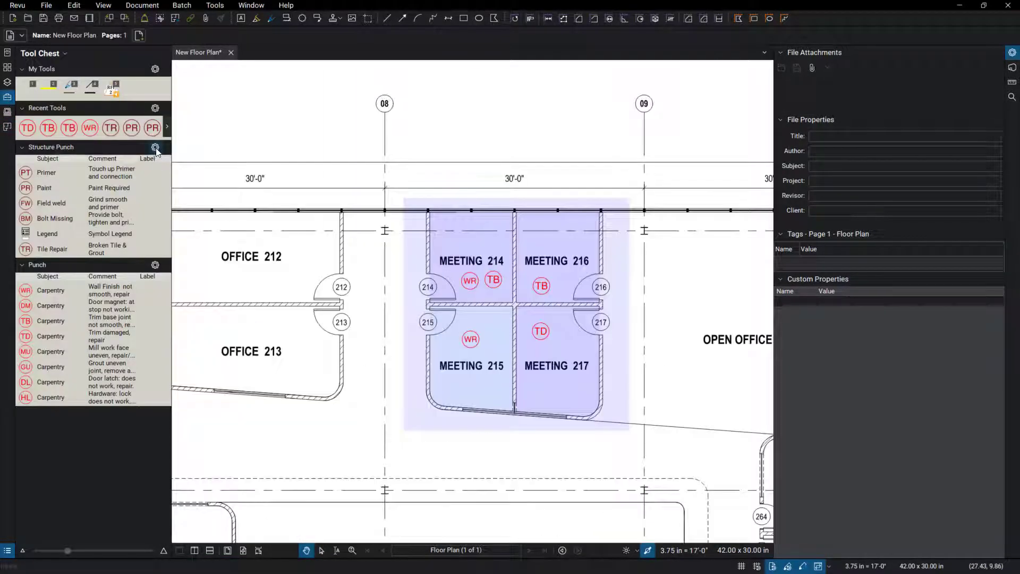
{"action": "left_click", "coordinate": [155, 150]}
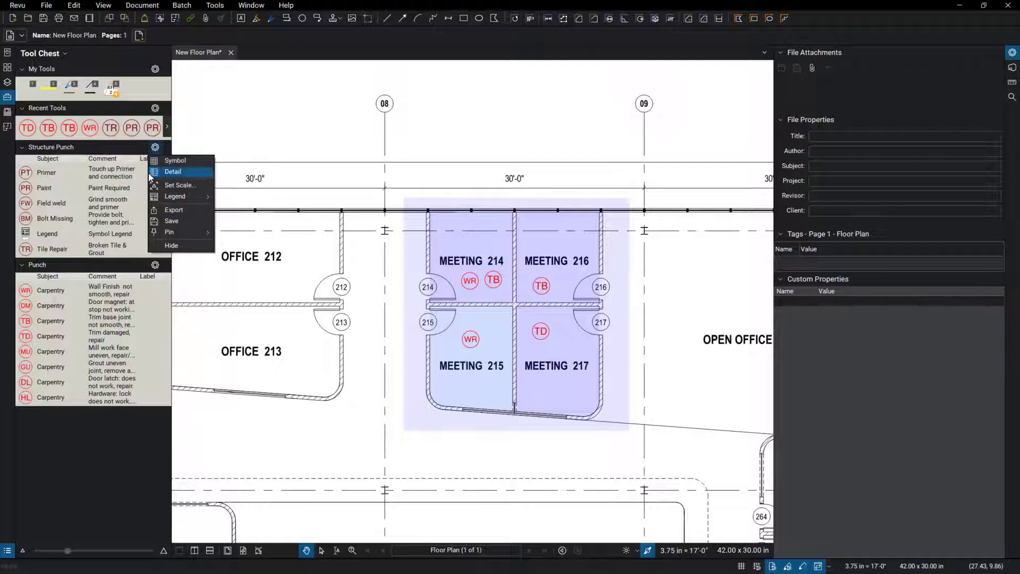
{"action": "mouse_move", "coordinate": [175, 196]}
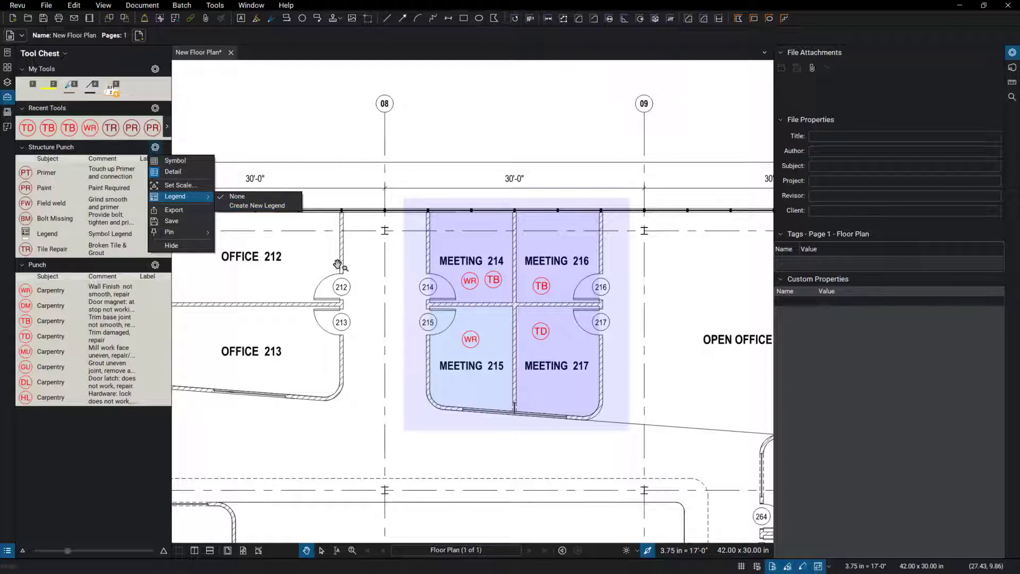
{"action": "left_click", "coordinate": [297, 200]}
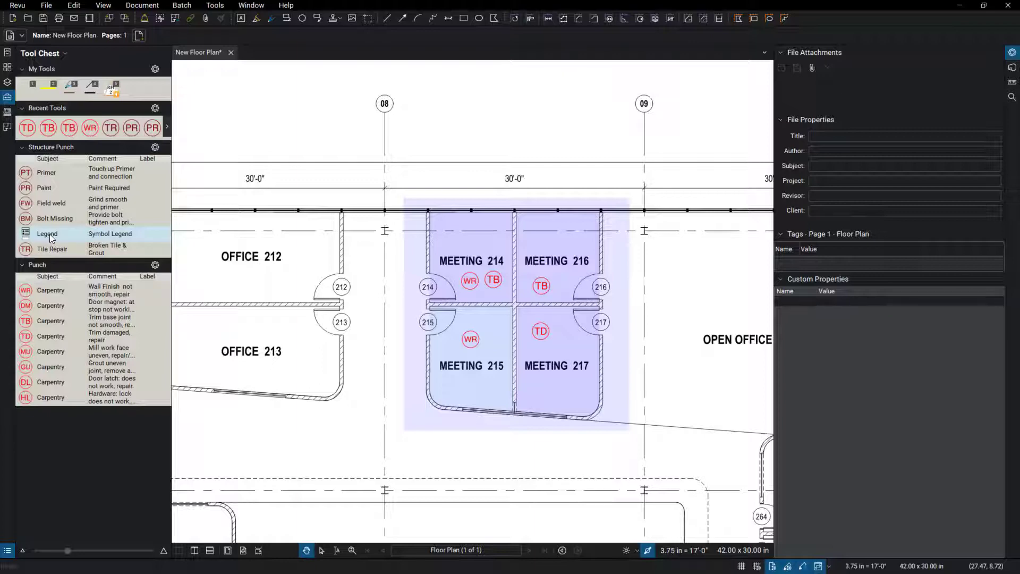
{"action": "left_click", "coordinate": [49, 233]}
{"action": "scroll", "coordinate": [319, 375], "scroll_direction": "down", "scroll_amount": 2}
{"action": "scroll", "coordinate": [304, 412], "scroll_direction": "down", "scroll_amount": 2}
Place the Structure Punch legend above the floor plan and bring up its Edit Legend Columns settings
{"action": "left_click", "coordinate": [332, 212]}
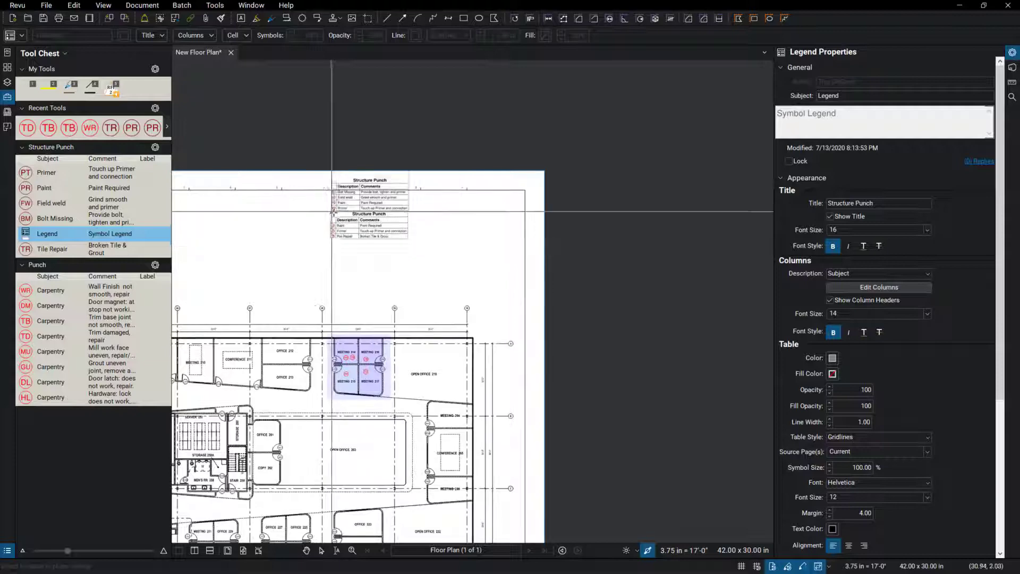
{"action": "scroll", "coordinate": [332, 212], "scroll_direction": "up", "scroll_amount": 3}
{"action": "key", "text": "Escape"}
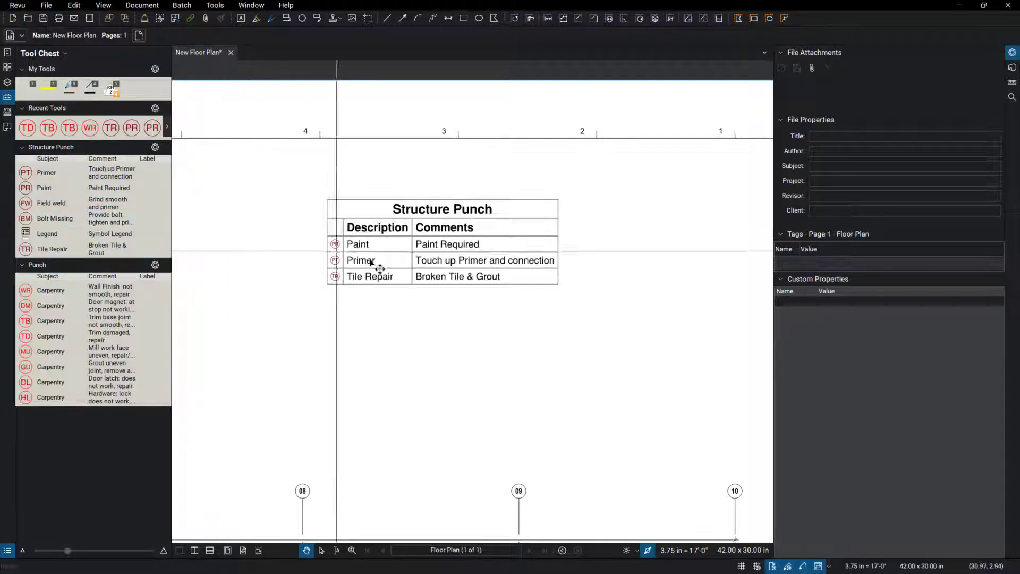
{"action": "left_click", "coordinate": [507, 245]}
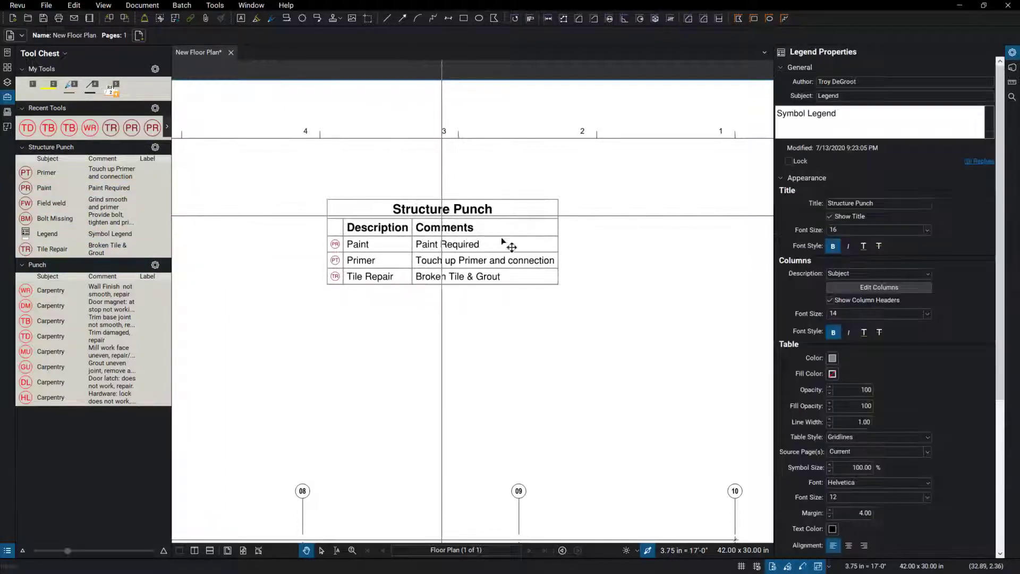
{"action": "left_click", "coordinate": [1012, 54]}
{"action": "left_click", "coordinate": [1012, 55]}
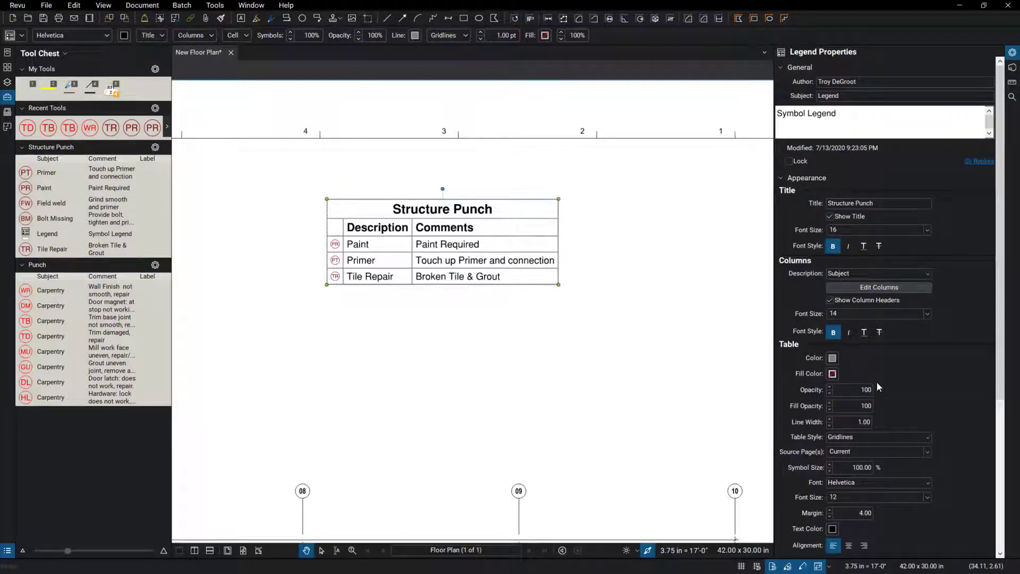
{"action": "left_click_drag", "start_coordinate": [1001, 322], "coordinate": [1003, 350]}
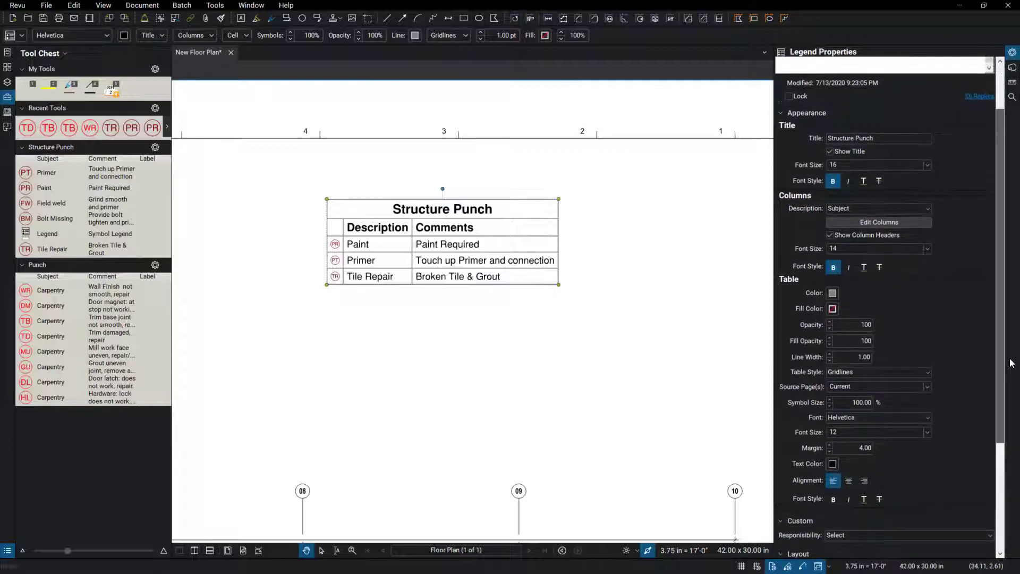
{"action": "left_click", "coordinate": [886, 248]}
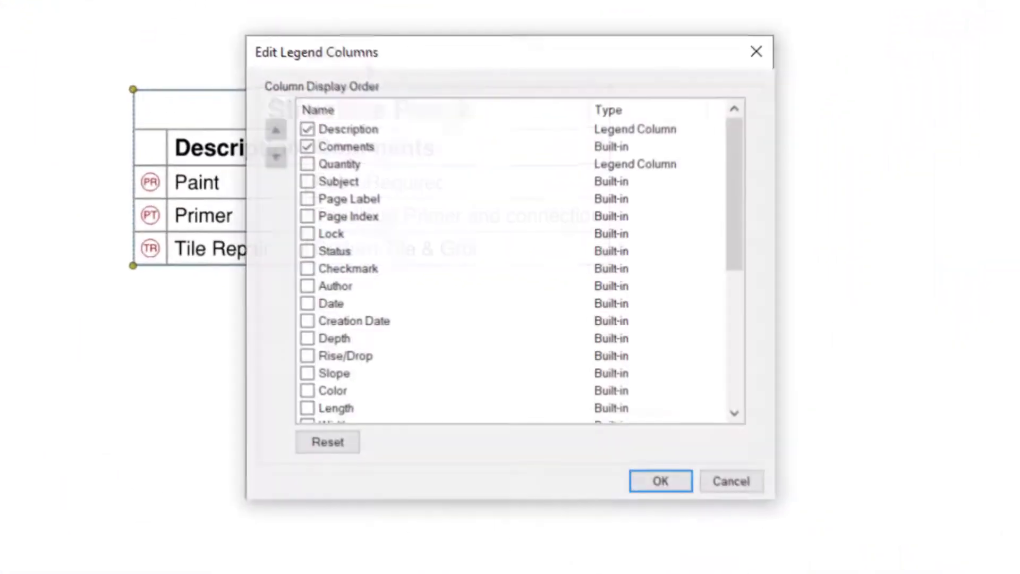
Move the column dialog aside, cancel it unchanged, and select the legend title text
{"action": "left_click_drag", "start_coordinate": [417, 67], "coordinate": [818, 40]}
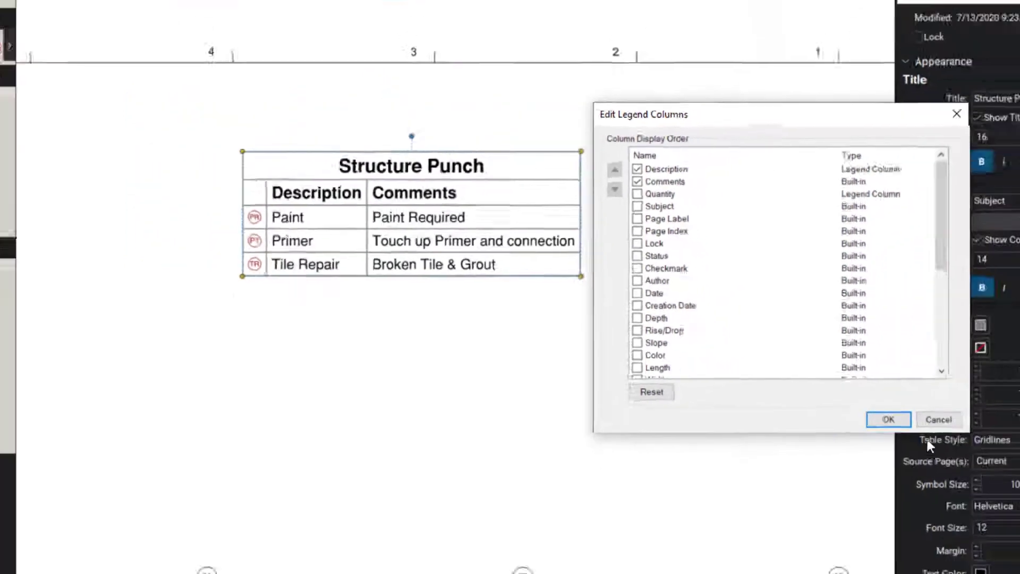
{"action": "left_click", "coordinate": [803, 382]}
{"action": "left_click_drag", "start_coordinate": [933, 163], "coordinate": [831, 161]}
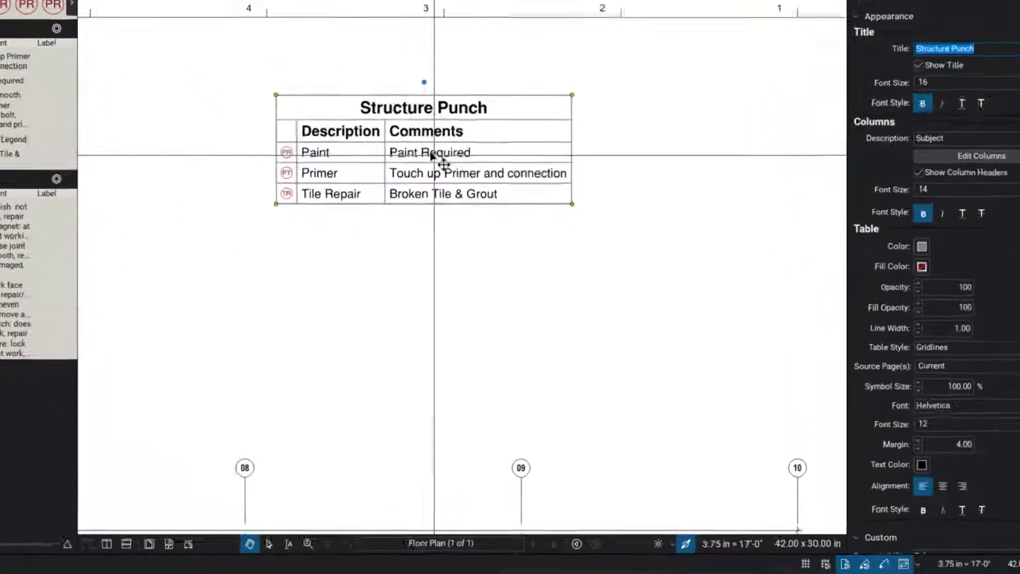
Add the legend to the Structure Punch tool set, collapse the Tool Chest and deselect the legend
{"action": "right_click", "coordinate": [414, 35]}
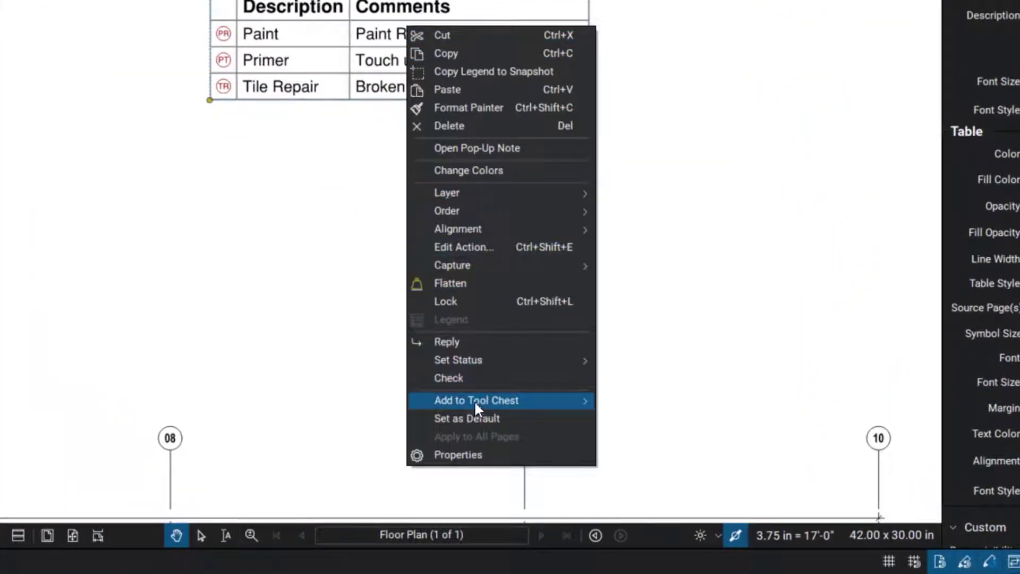
{"action": "mouse_move", "coordinate": [477, 400]}
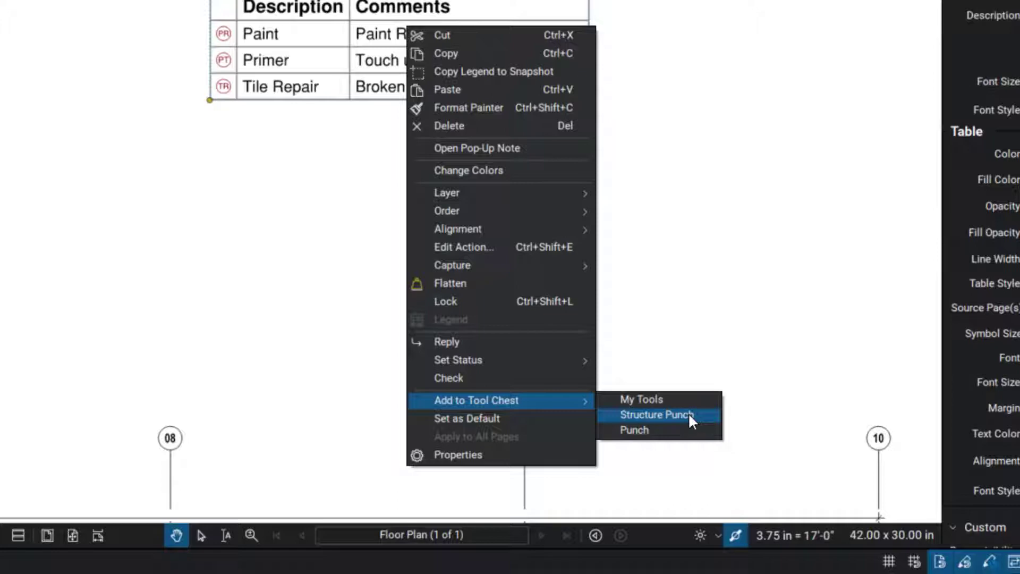
{"action": "left_click", "coordinate": [687, 412]}
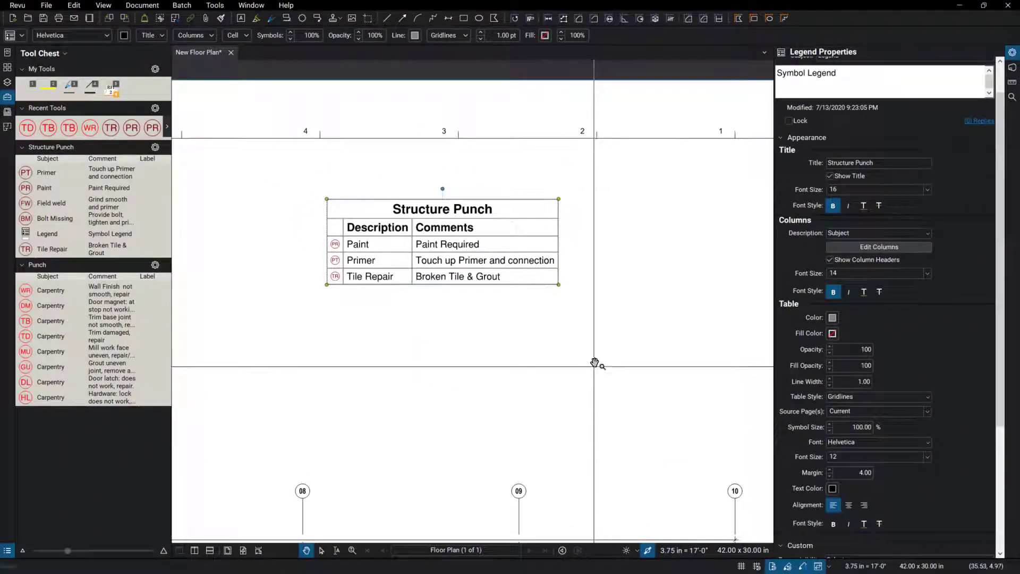
{"action": "scroll", "coordinate": [522, 304], "scroll_direction": "down", "scroll_amount": 2}
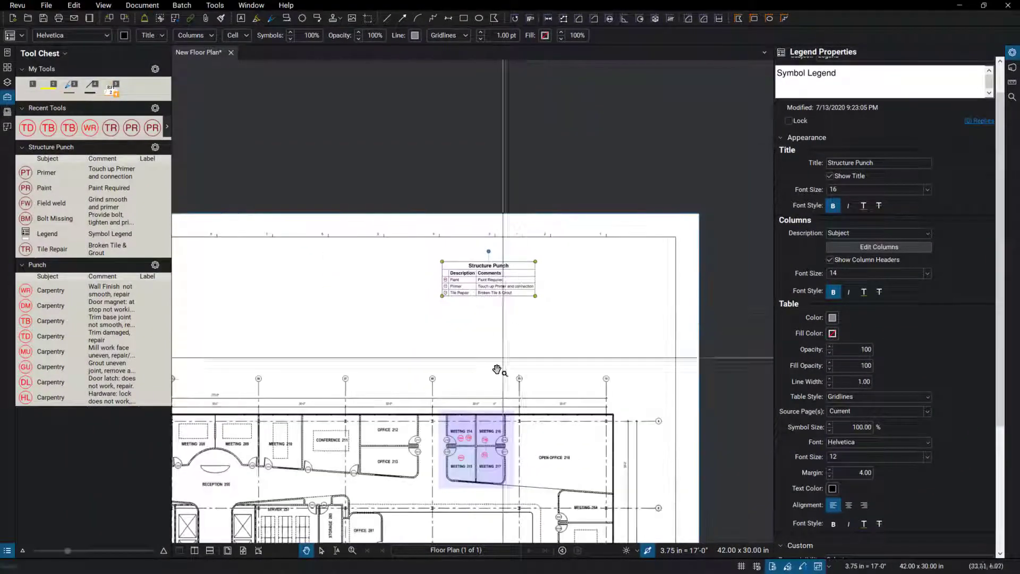
{"action": "scroll", "coordinate": [510, 318], "scroll_direction": "down", "scroll_amount": 2}
{"action": "scroll", "coordinate": [558, 263], "scroll_direction": "down", "scroll_amount": 1}
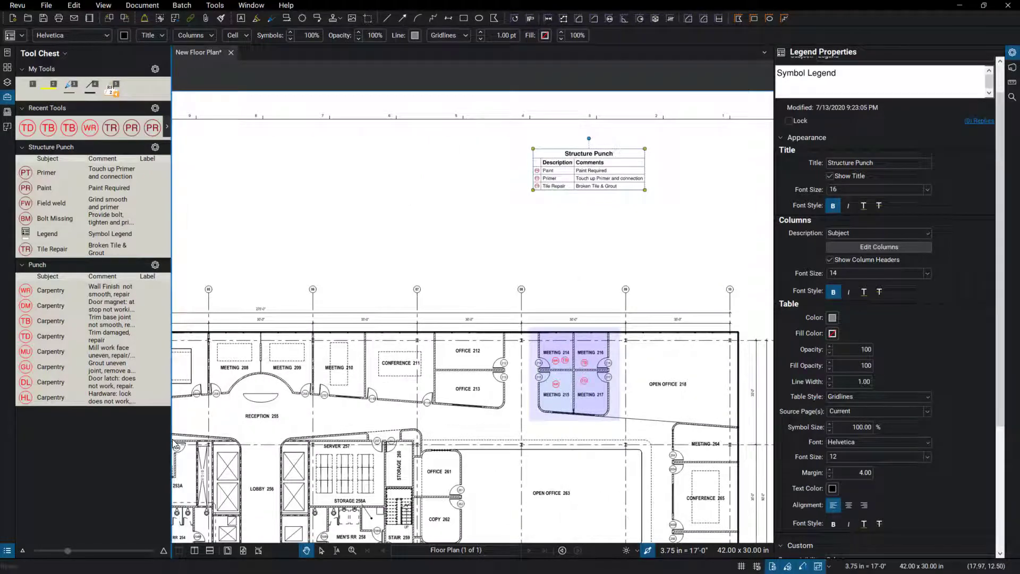
{"action": "left_click_drag", "start_coordinate": [172, 438], "coordinate": [15, 438]}
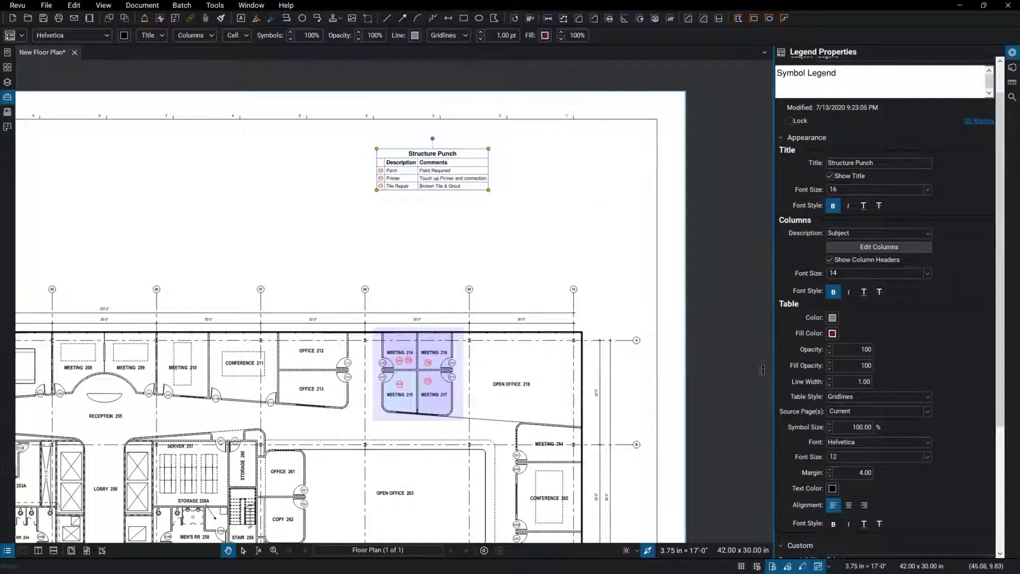
{"action": "left_click", "coordinate": [741, 378]}
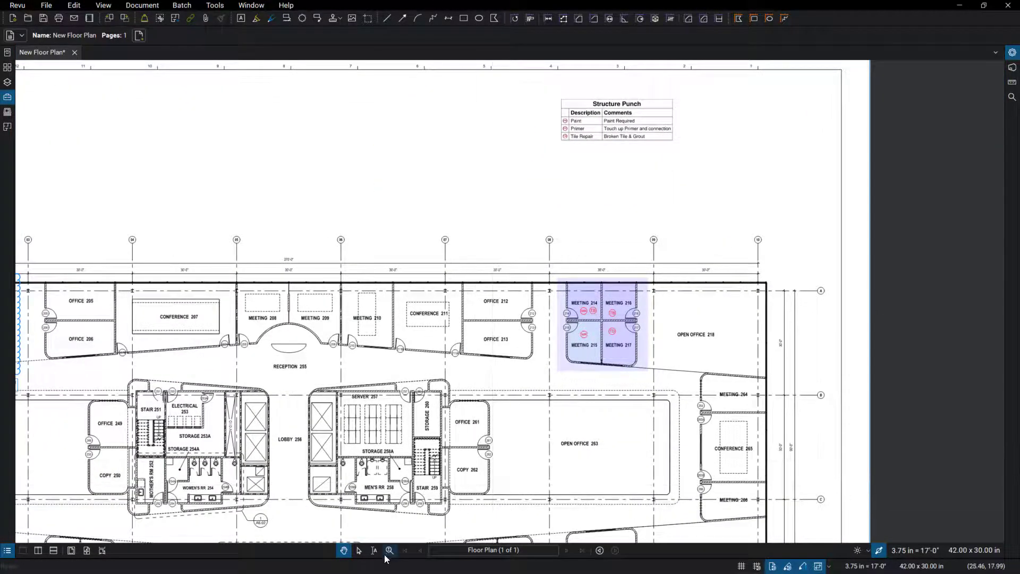
Show the Markups List and start a PDF markup summary from the Summary menu
{"action": "left_click_drag", "start_coordinate": [385, 559], "coordinate": [413, 398]}
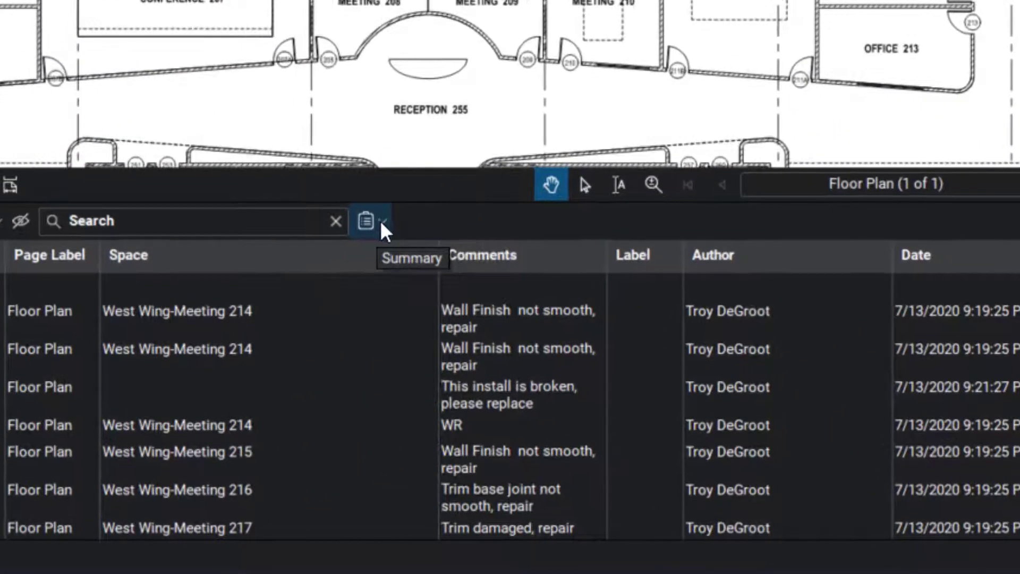
{"action": "left_click", "coordinate": [380, 220]}
{"action": "left_click", "coordinate": [391, 300]}
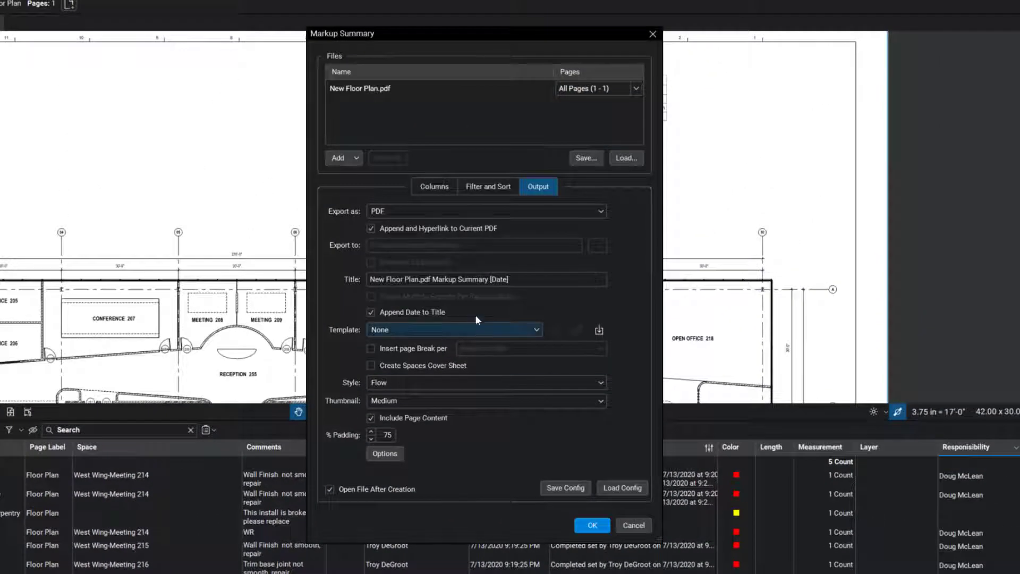
Review the Columns and Filter and Sort settings, then the Output options
{"action": "left_click", "coordinate": [443, 187]}
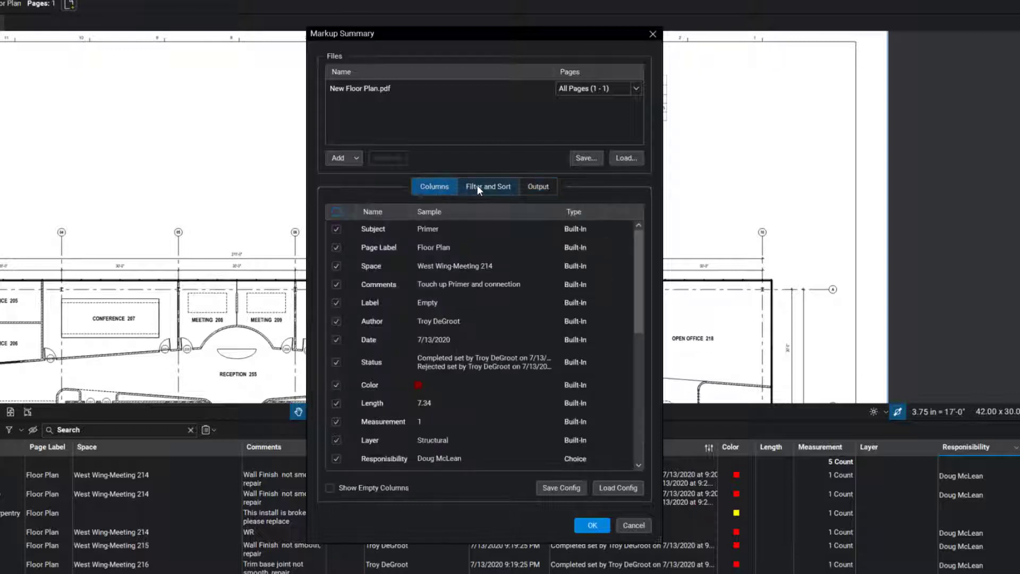
{"action": "left_click", "coordinate": [501, 184]}
{"action": "left_click", "coordinate": [535, 186]}
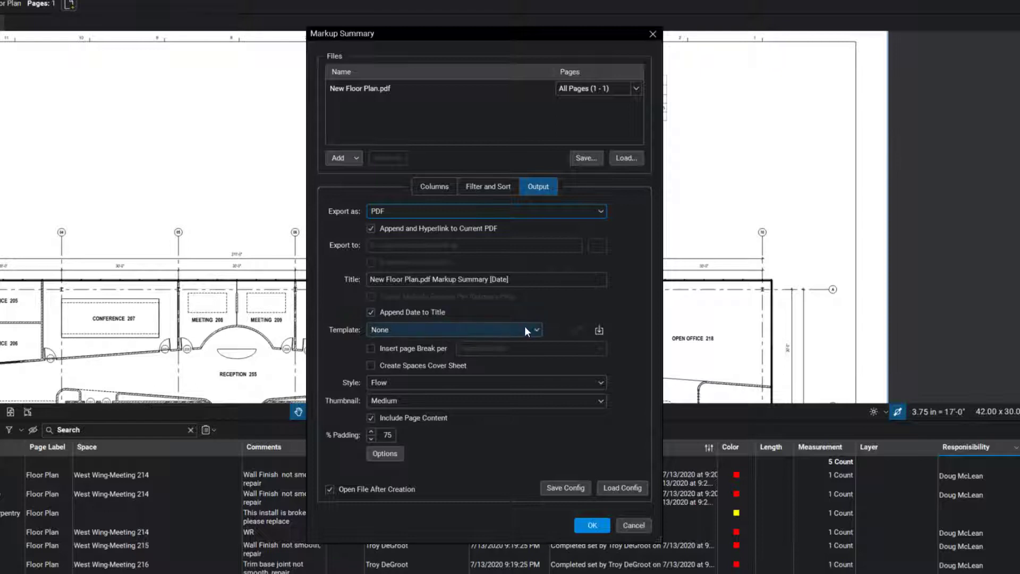
Import the Bluebeam And Burgers Letterhead PDF as the summary template
{"action": "left_click", "coordinate": [599, 329]}
{"action": "left_click", "coordinate": [557, 343]}
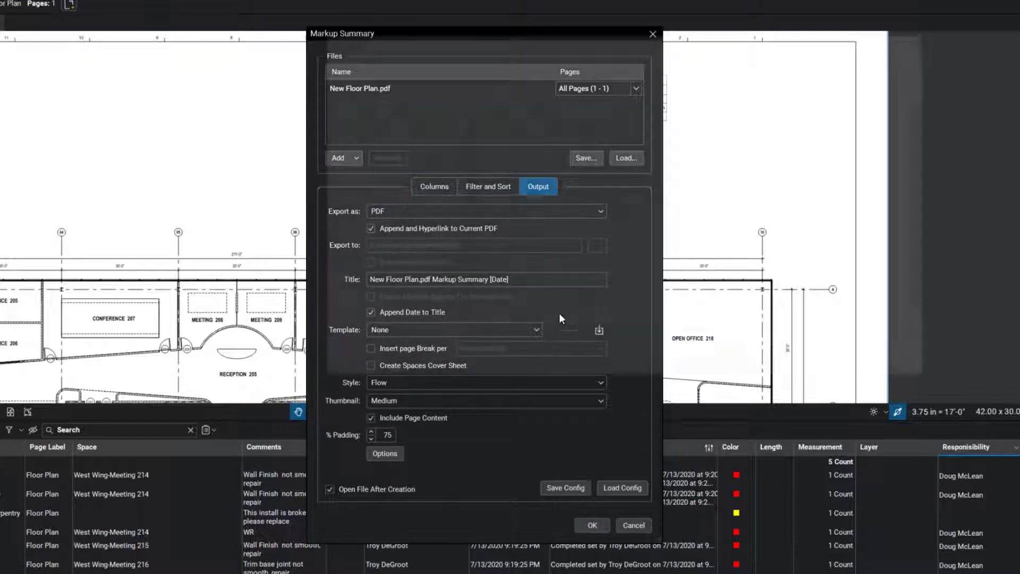
{"action": "left_click", "coordinate": [556, 114]}
{"action": "left_click", "coordinate": [845, 368]}
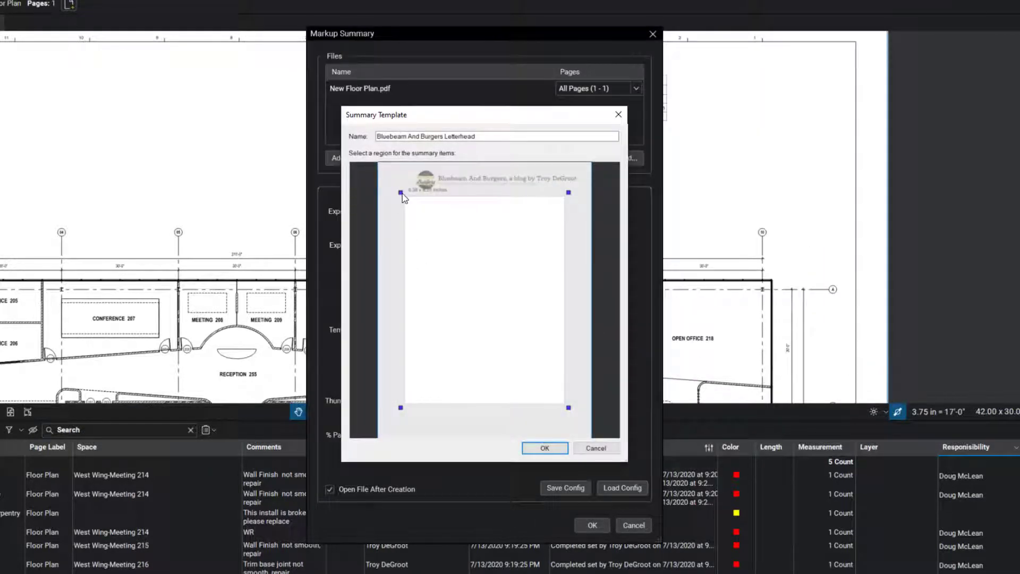
Enlarge the summary region up-left, to the right and further down the letterhead page
{"action": "left_click_drag", "start_coordinate": [399, 199], "coordinate": [388, 195]}
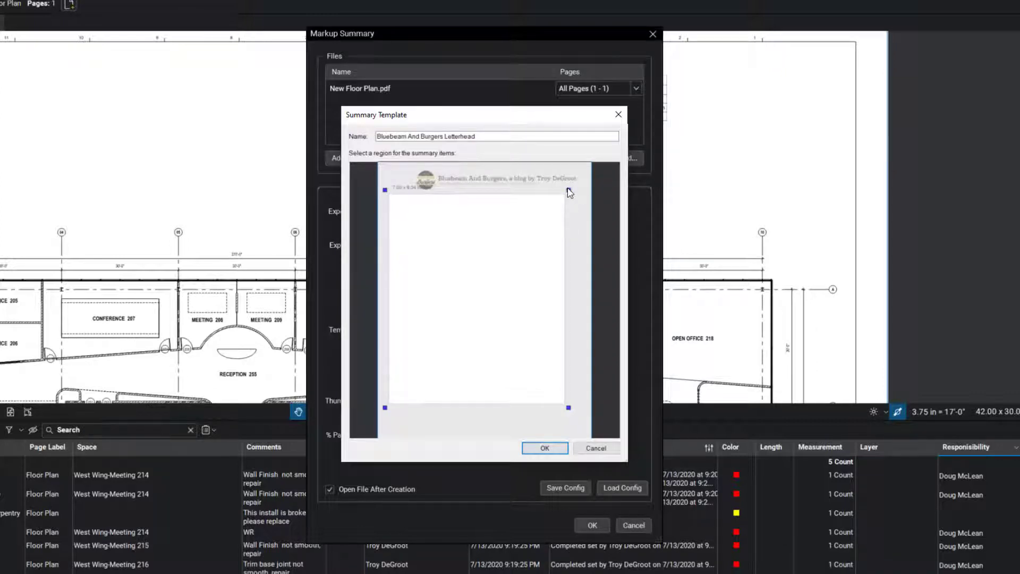
{"action": "left_click_drag", "start_coordinate": [568, 192], "coordinate": [584, 193]}
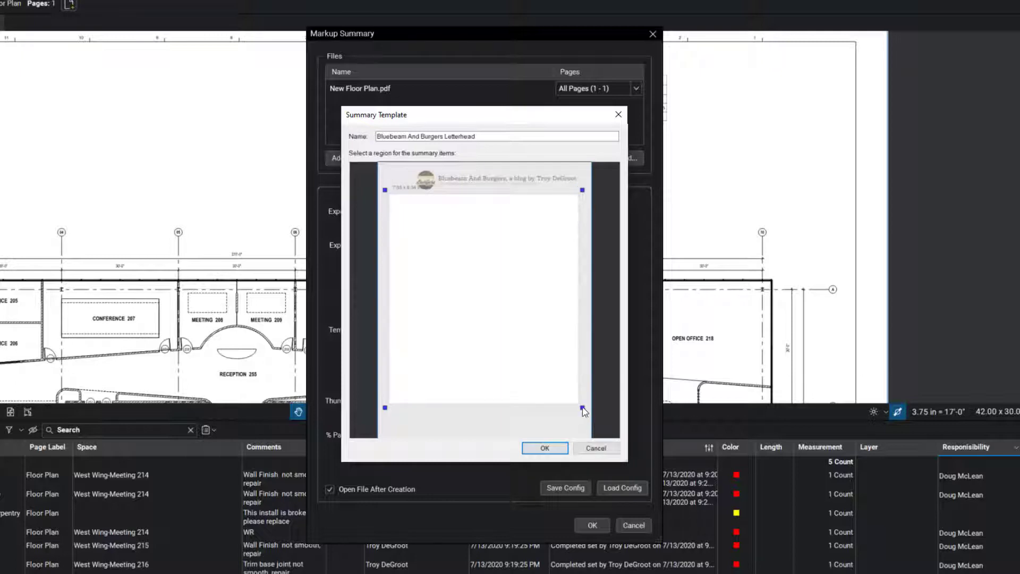
{"action": "left_click_drag", "start_coordinate": [583, 408], "coordinate": [586, 435]}
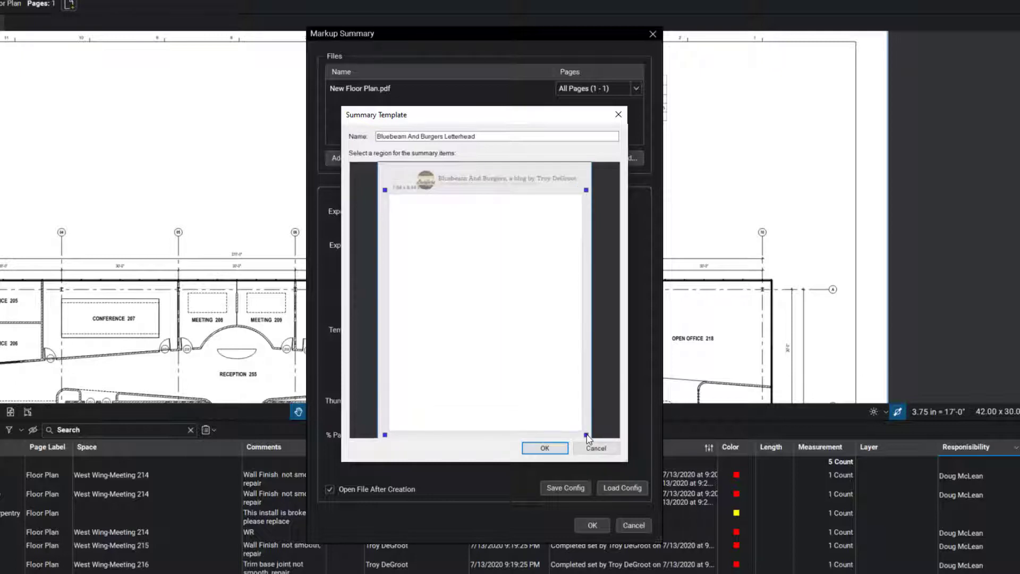
Save the template, overwriting the existing one, and generate the appended PDF summary
{"action": "left_click", "coordinate": [563, 450]}
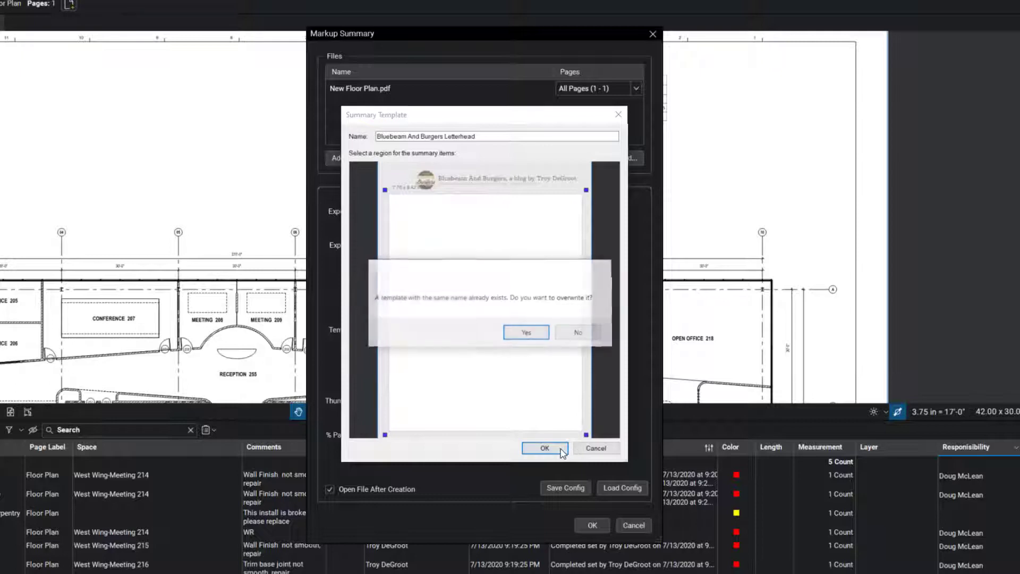
{"action": "left_click", "coordinate": [531, 341]}
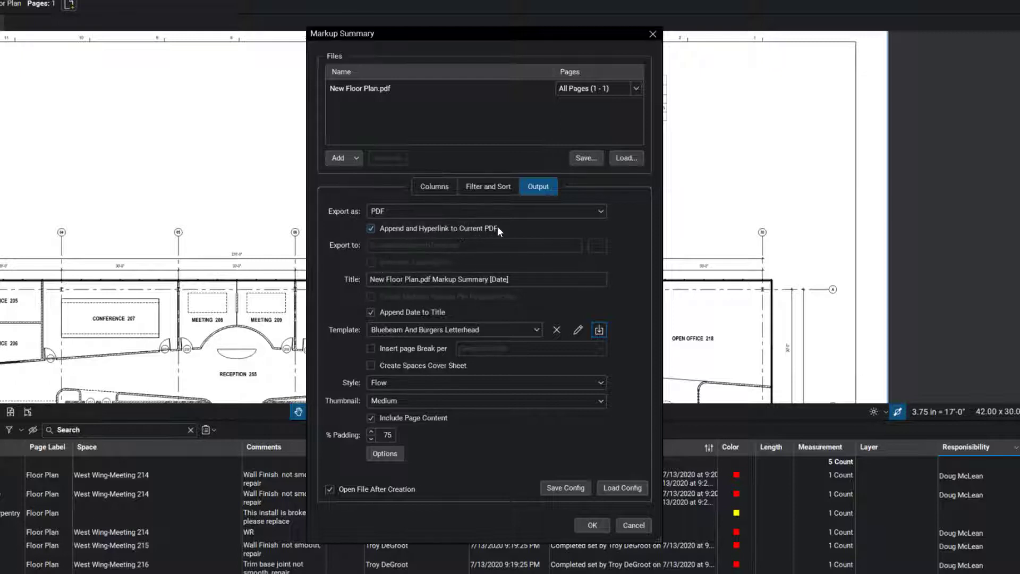
{"action": "left_click", "coordinate": [595, 527]}
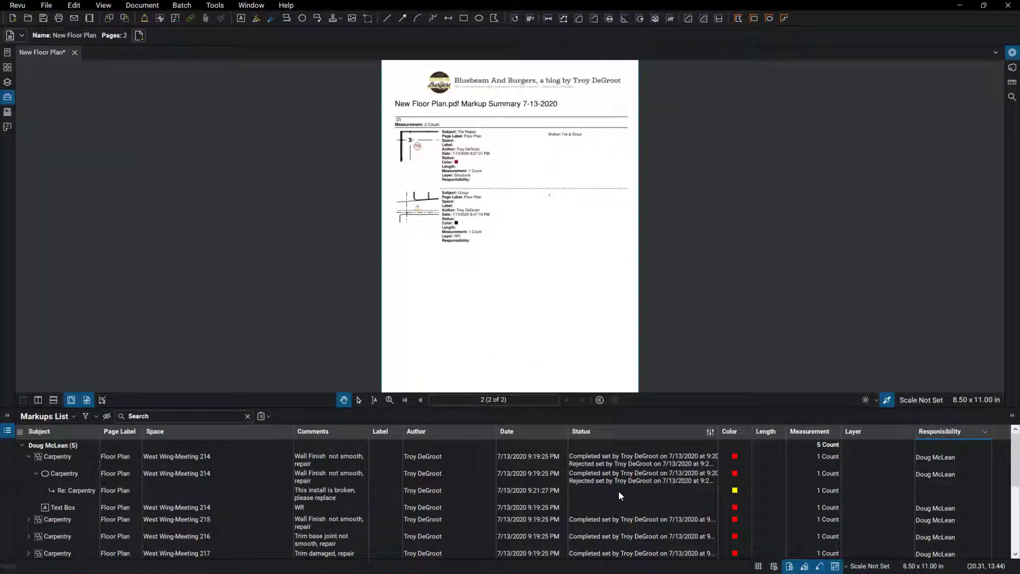
Follow the Tile Repair snapshot link to the plan, return to summary page 2 and hide the Markups List
{"action": "left_click", "coordinate": [8, 67]}
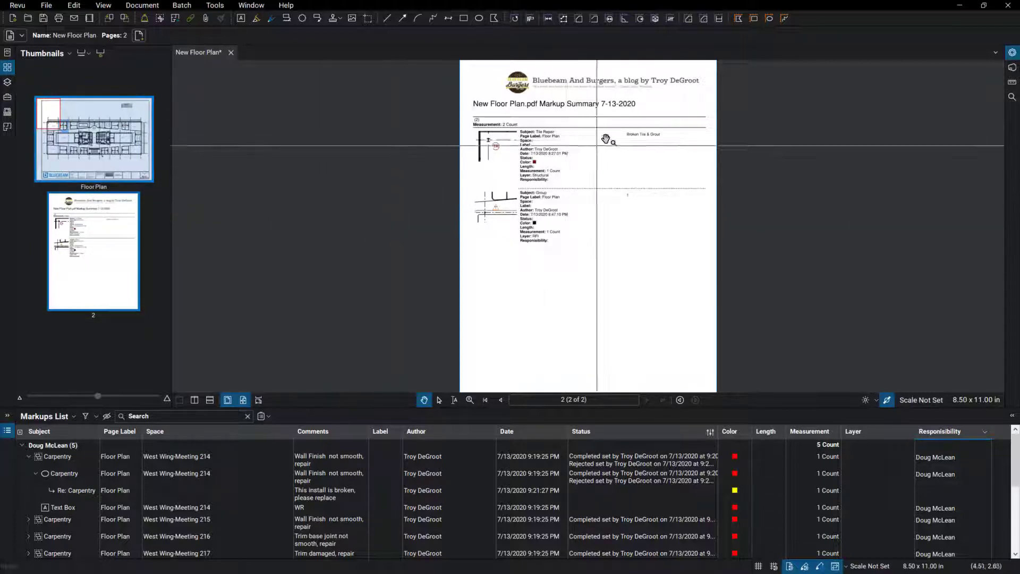
{"action": "scroll", "coordinate": [611, 136], "scroll_direction": "up", "scroll_amount": 1}
{"action": "scroll", "coordinate": [608, 137], "scroll_direction": "up", "scroll_amount": 2}
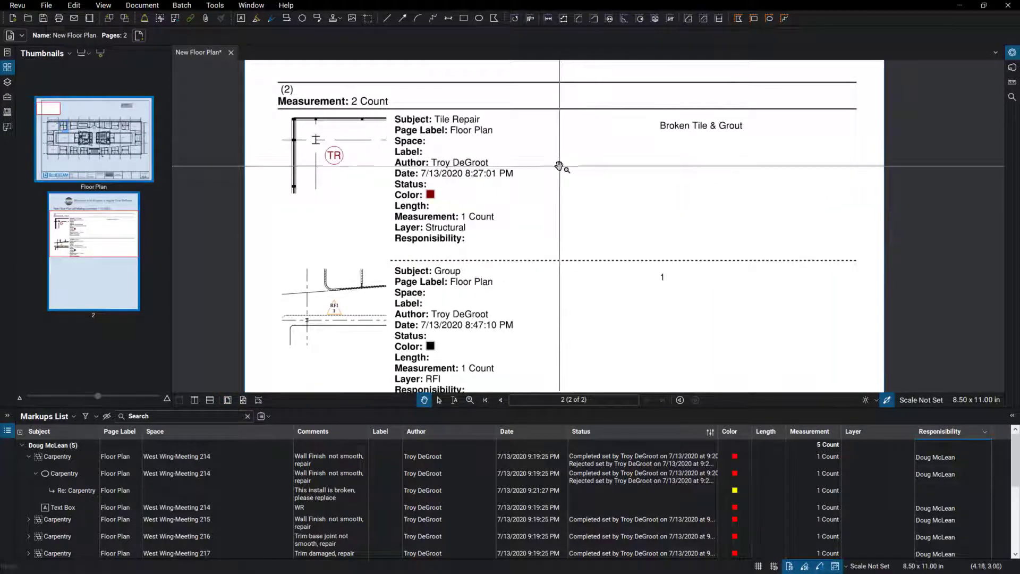
{"action": "scroll", "coordinate": [511, 217], "scroll_direction": "down", "scroll_amount": 1}
{"action": "scroll", "coordinate": [544, 196], "scroll_direction": "down", "scroll_amount": 1}
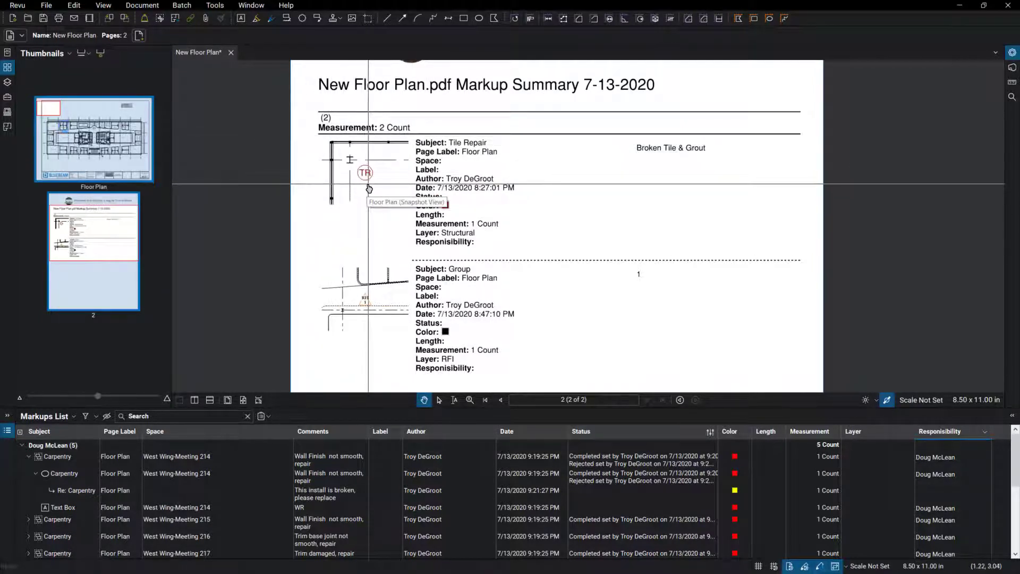
{"action": "left_click", "coordinate": [369, 189]}
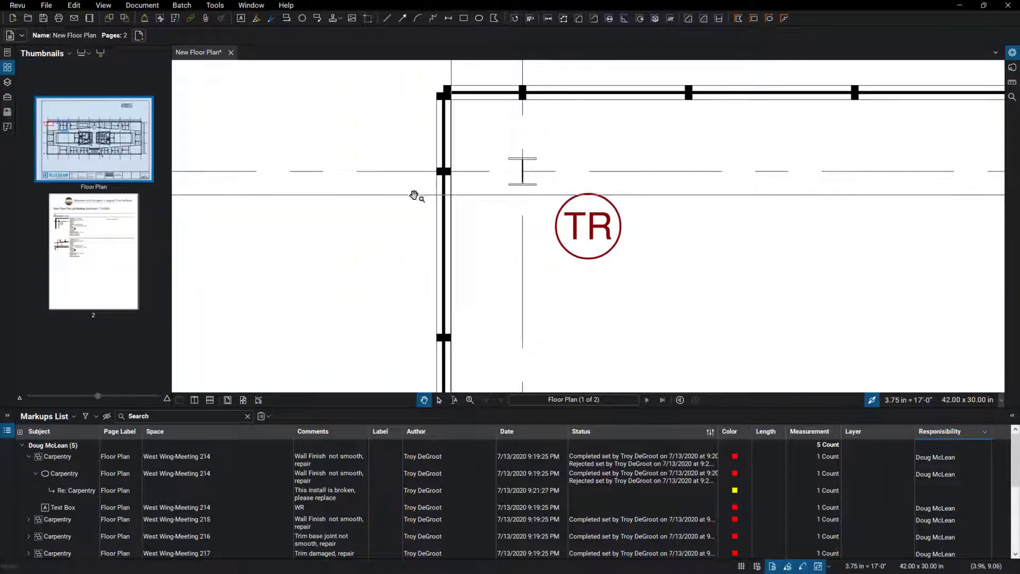
{"action": "left_click", "coordinate": [100, 251]}
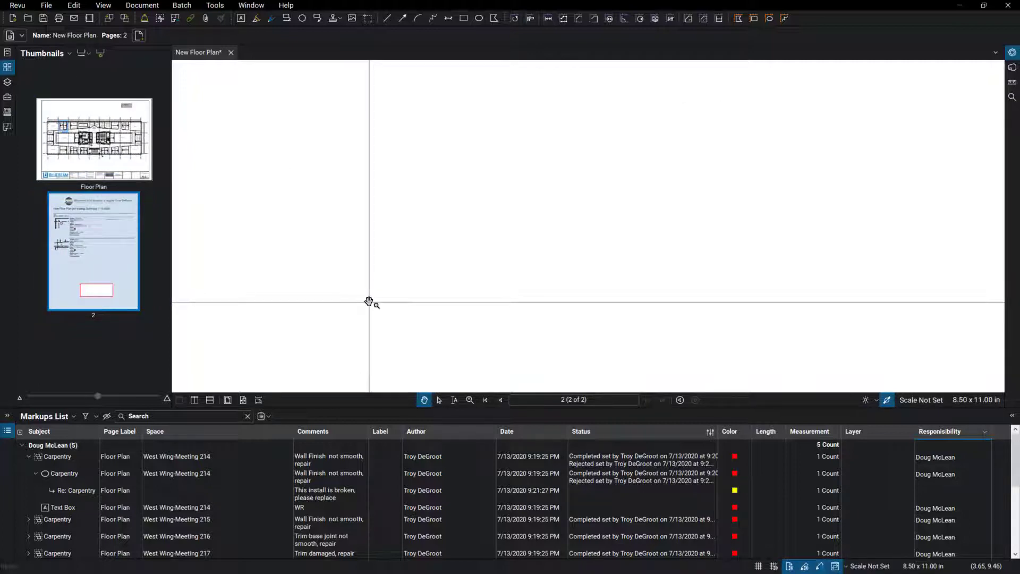
{"action": "key", "text": "alt+l"}
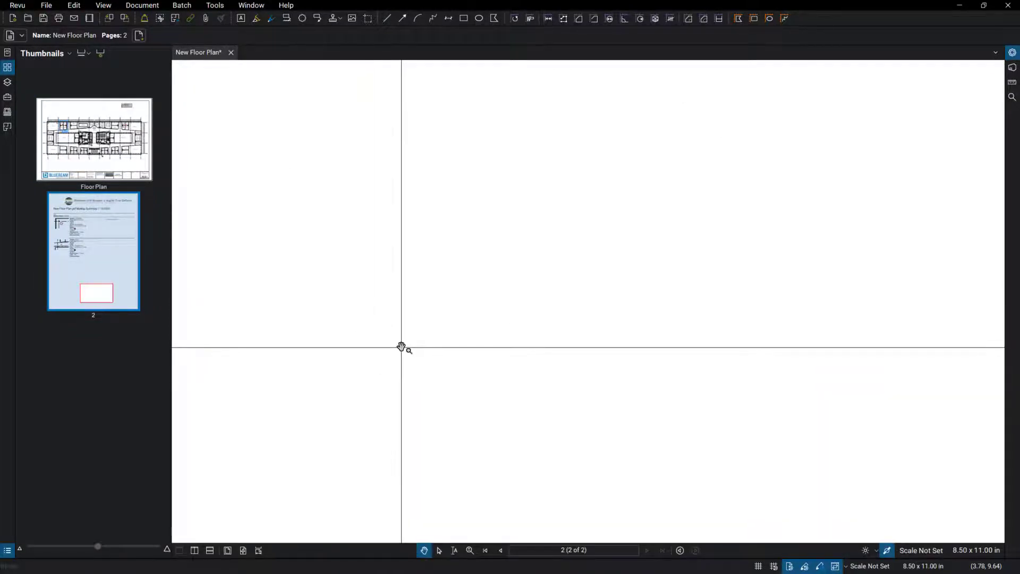